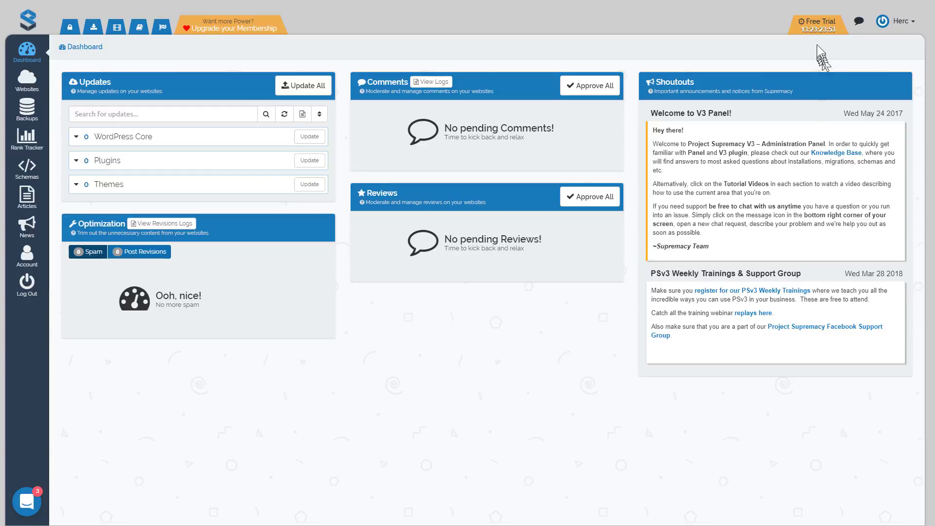
Step: Download the V3 Automatic Installer plugin from the Websites page's Download tab
mouse_move(816, 31)
click(27, 85)
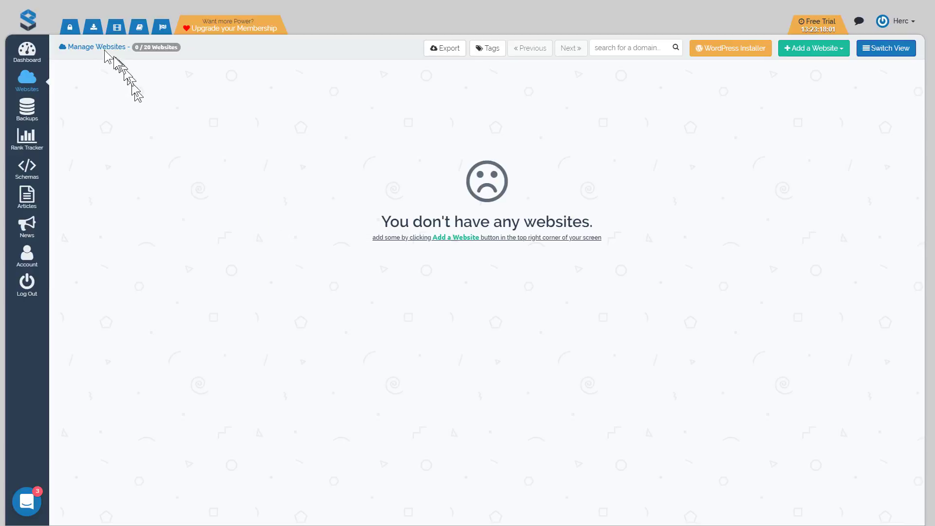
click(111, 33)
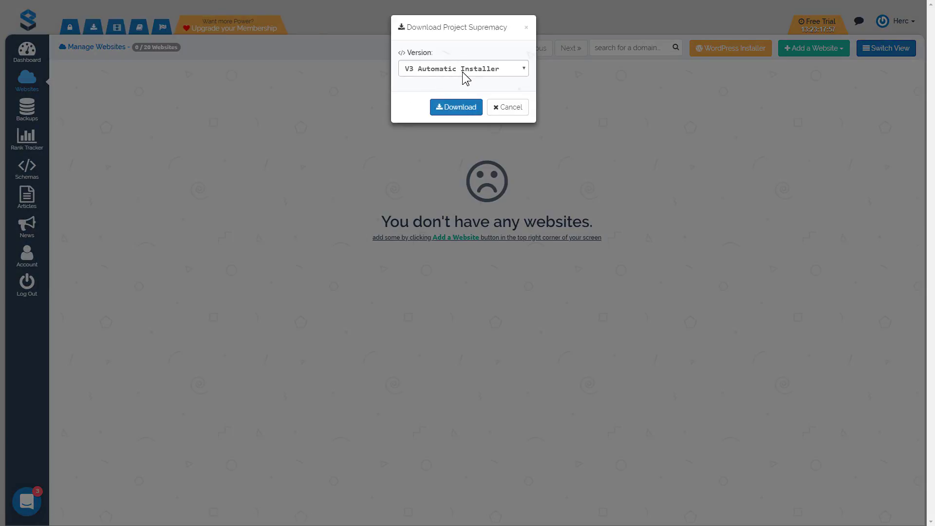
click(465, 77)
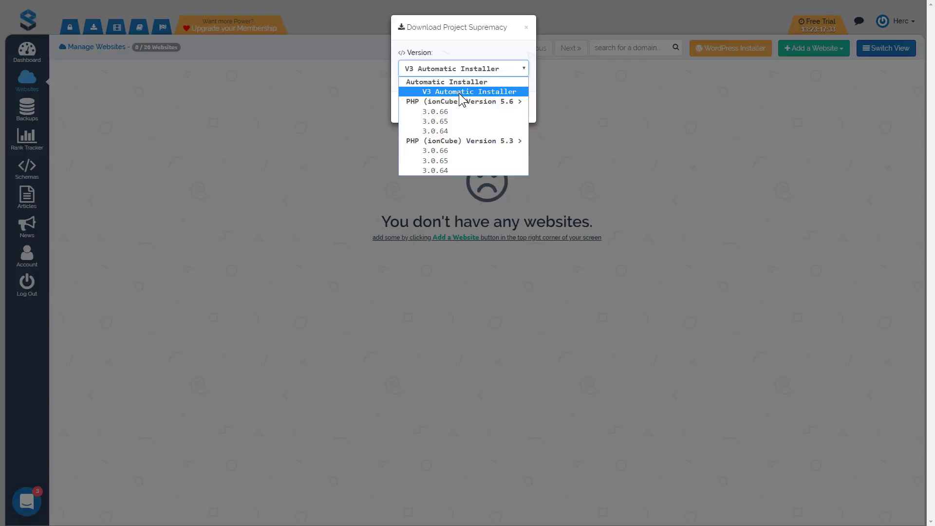
click(297, 133)
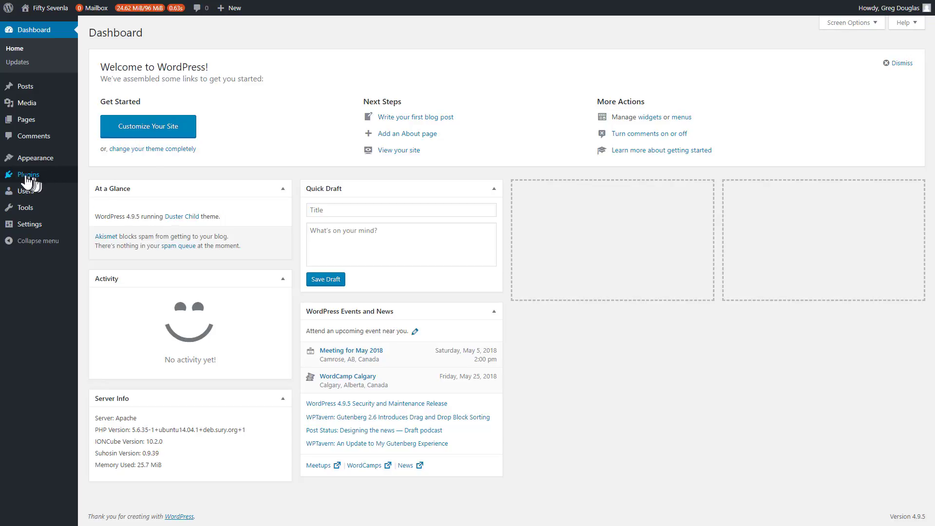
Step: Bring up the Plugins menu in the Fifty Sevenla site's WordPress admin sidebar
mouse_move(26, 180)
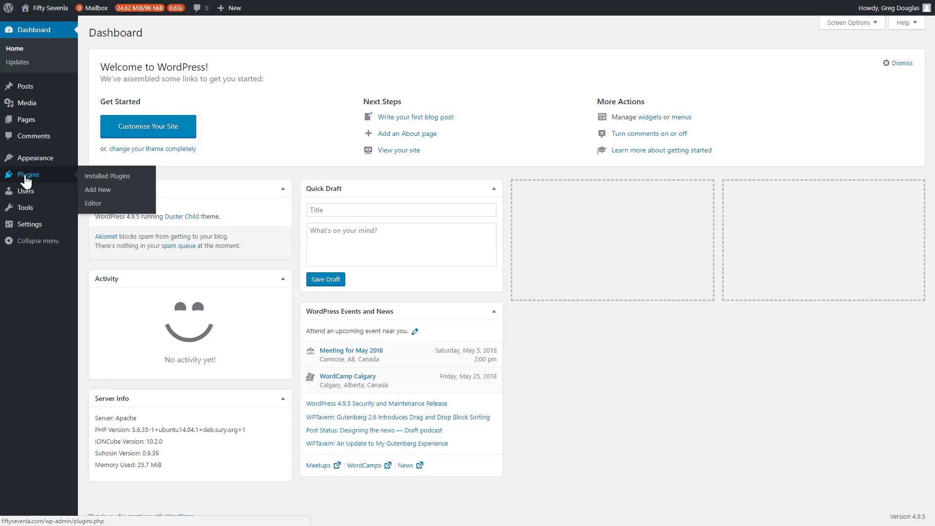
Step: Upload PSv3-Auto-Installer.zip as a new plugin, install it, and activate it
click(103, 195)
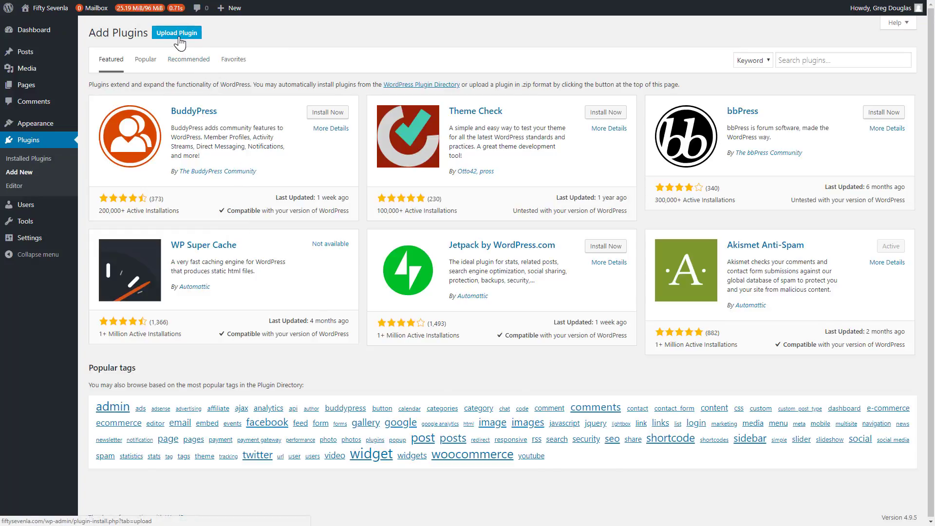
click(177, 33)
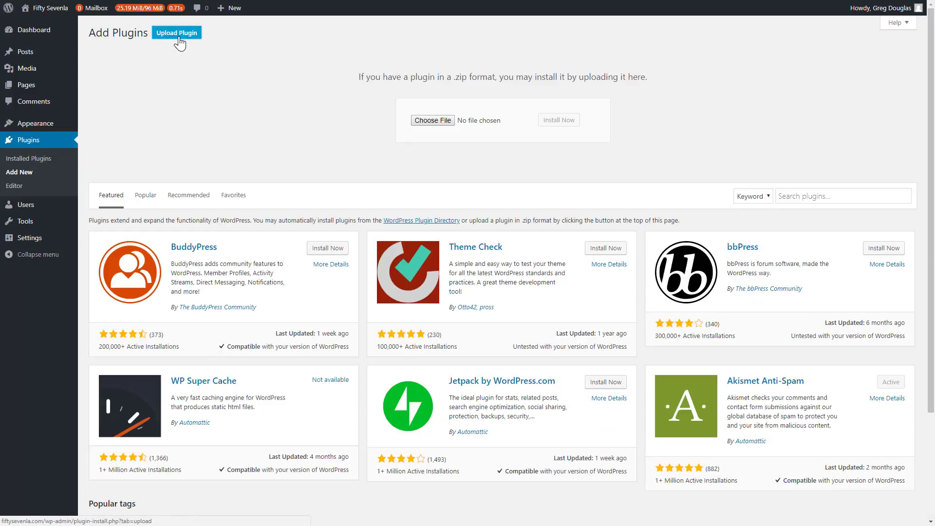
click(428, 123)
scroll(272, 272, down, 15)
click(116, 331)
double_click(116, 331)
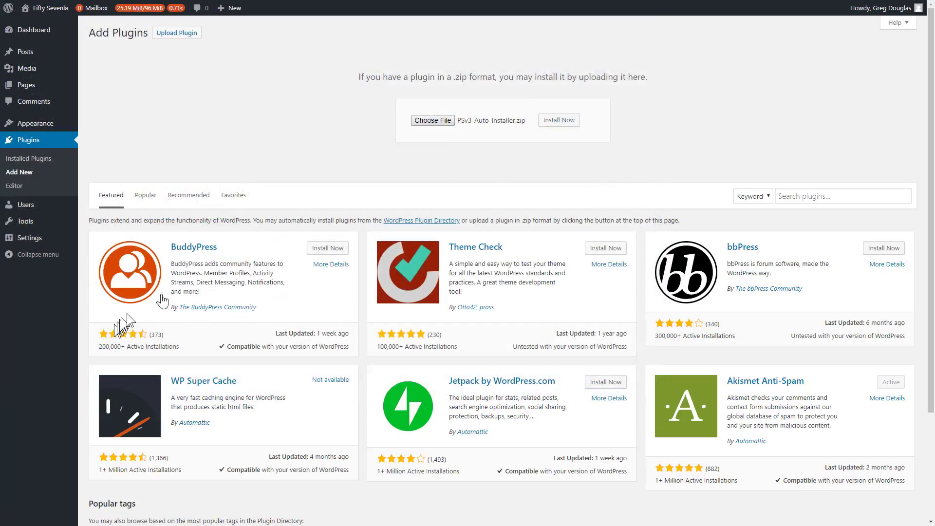
click(561, 122)
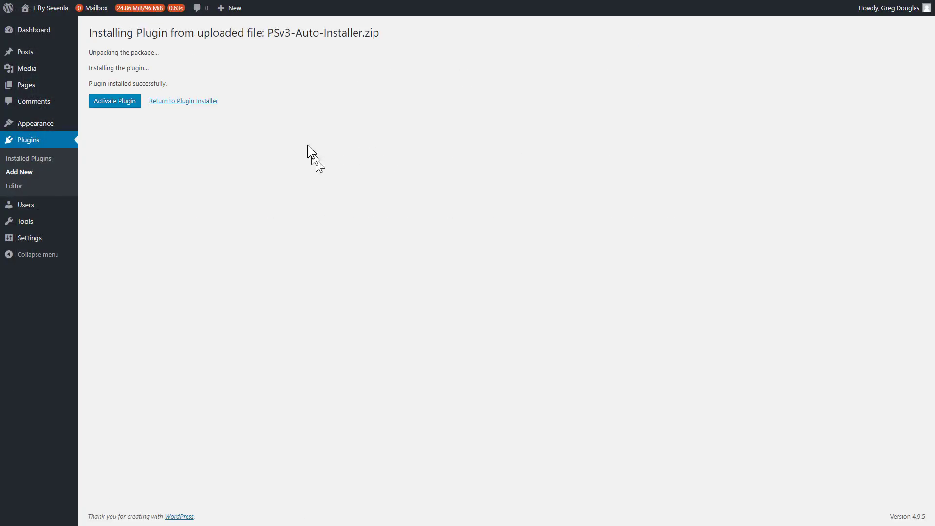
click(114, 100)
drag(109, 74, 210, 179)
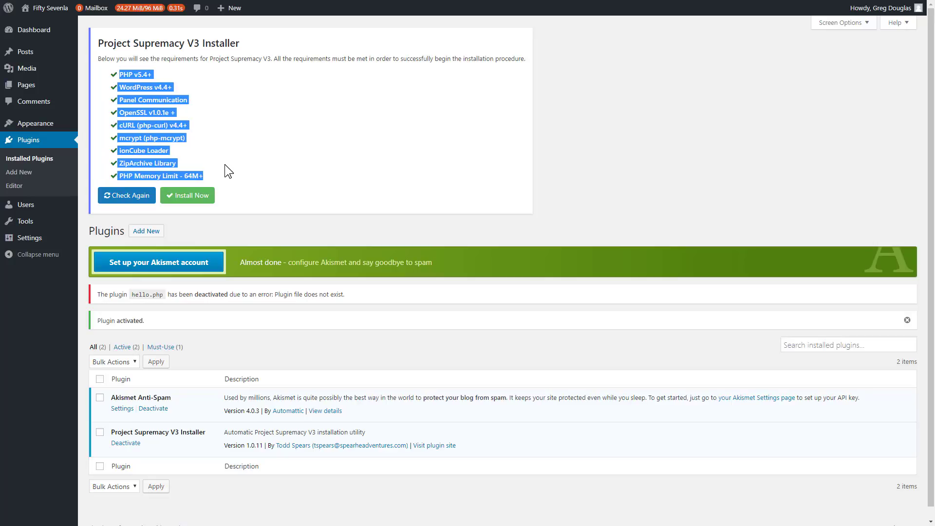
Step: Verify the Panel Communication and ionCube Loader checks pass, then start installing Project Supremacy V3
click(216, 160)
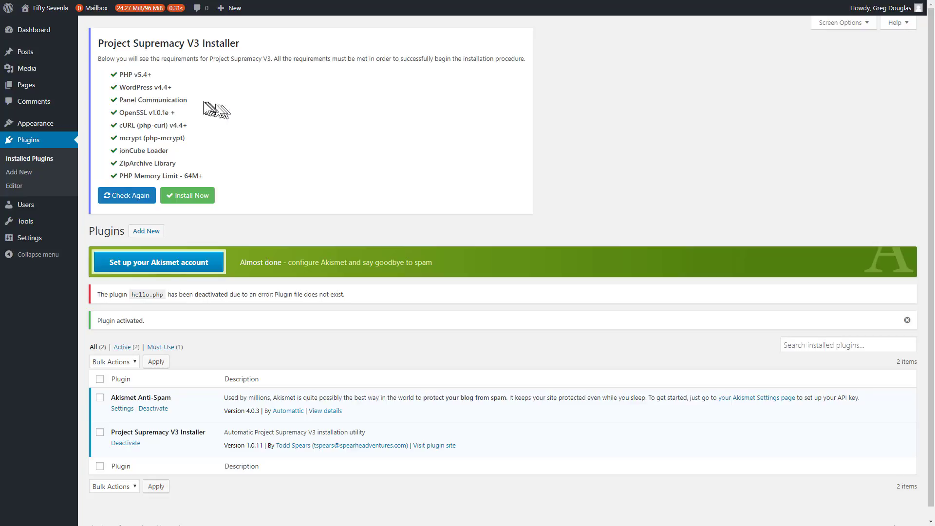
drag(188, 100, 119, 101)
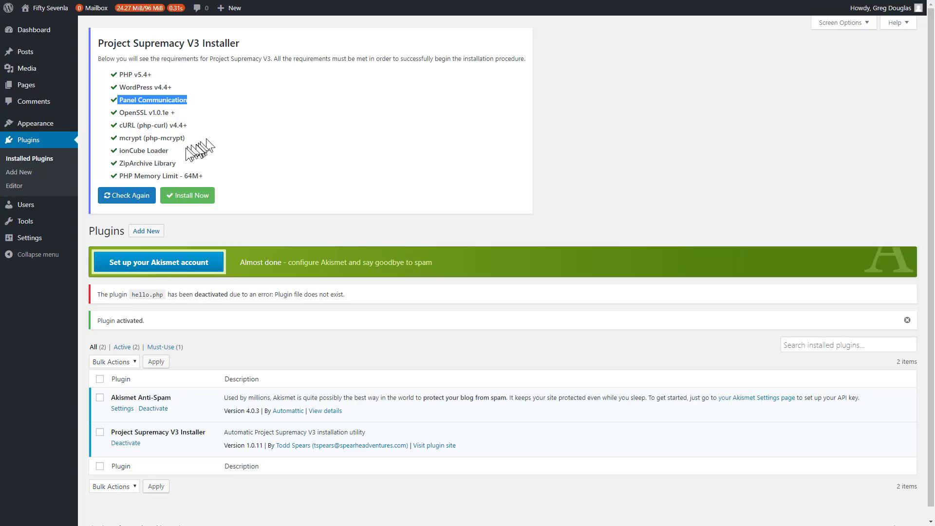
drag(185, 151, 117, 151)
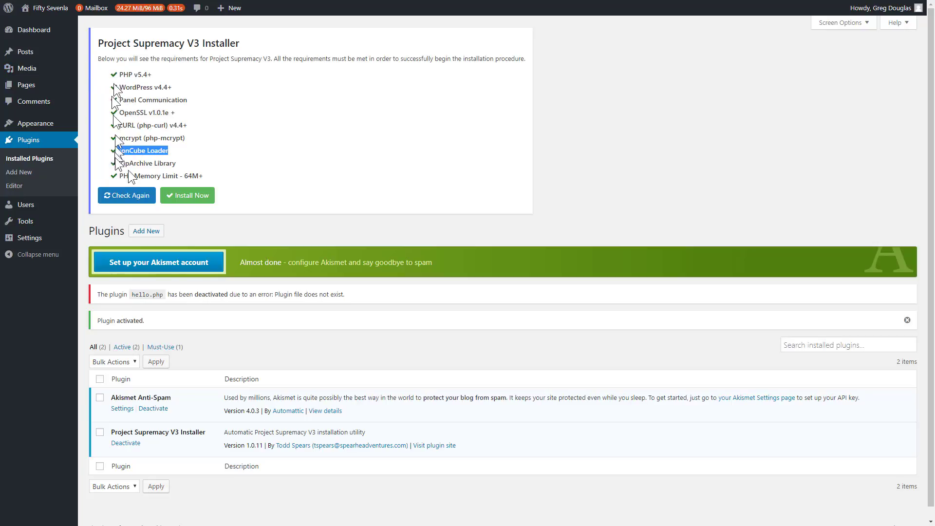
click(189, 196)
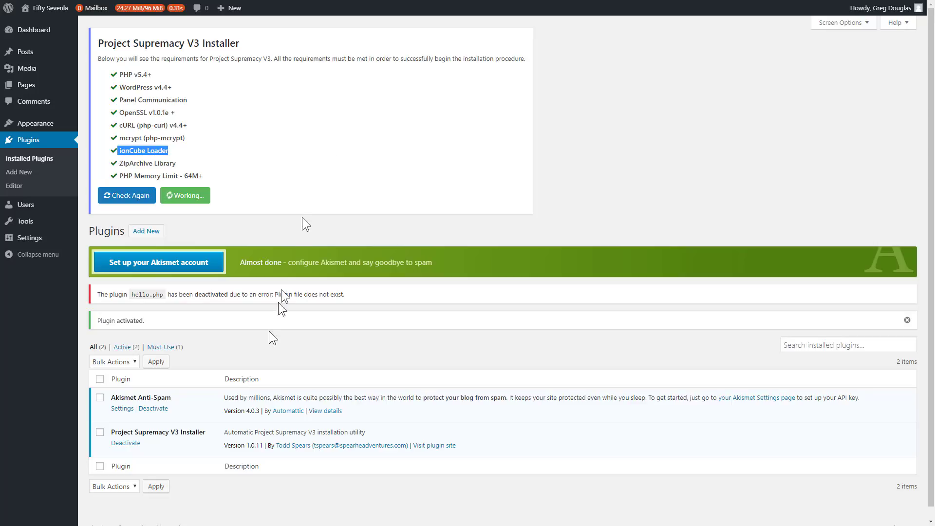
Step: Dismiss the installation success alert and go to the Supremacy V3 Dashboard welcome page
drag(208, 432, 110, 433)
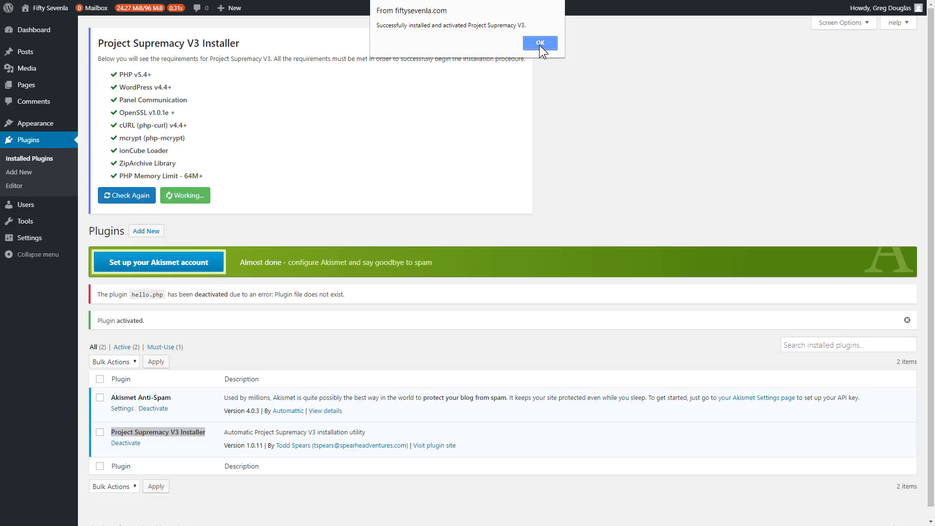
click(539, 44)
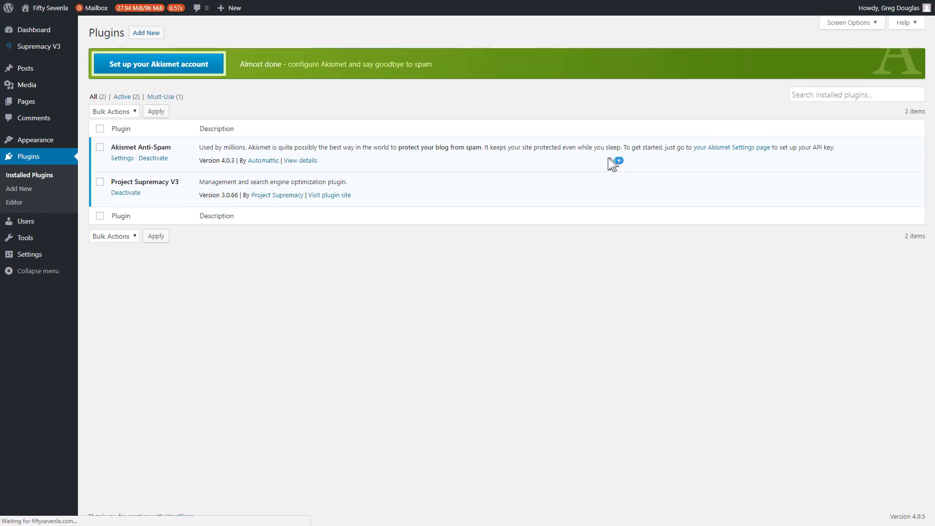
drag(190, 181, 118, 182)
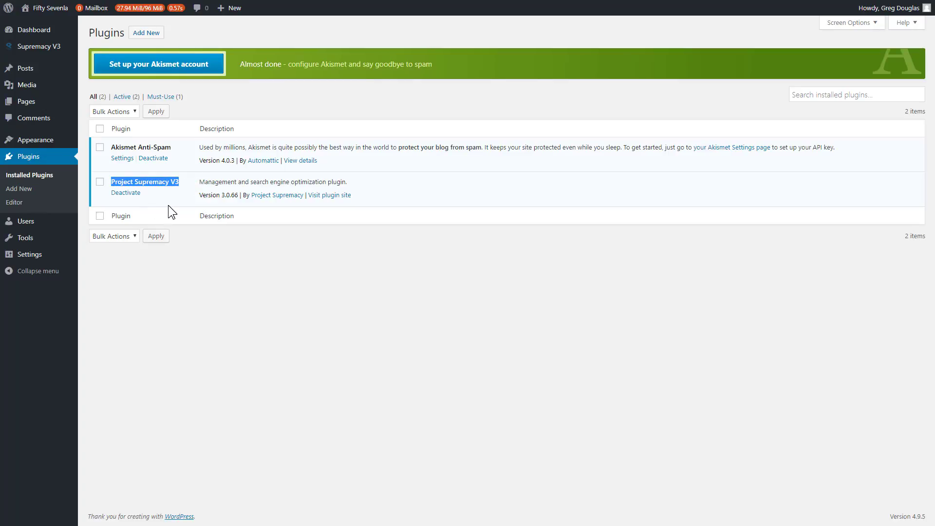
mouse_move(39, 46)
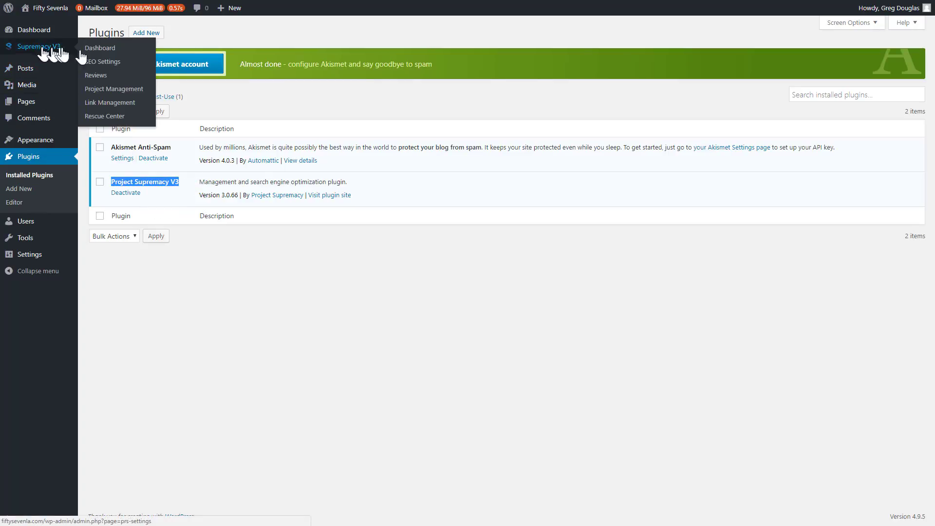
click(107, 51)
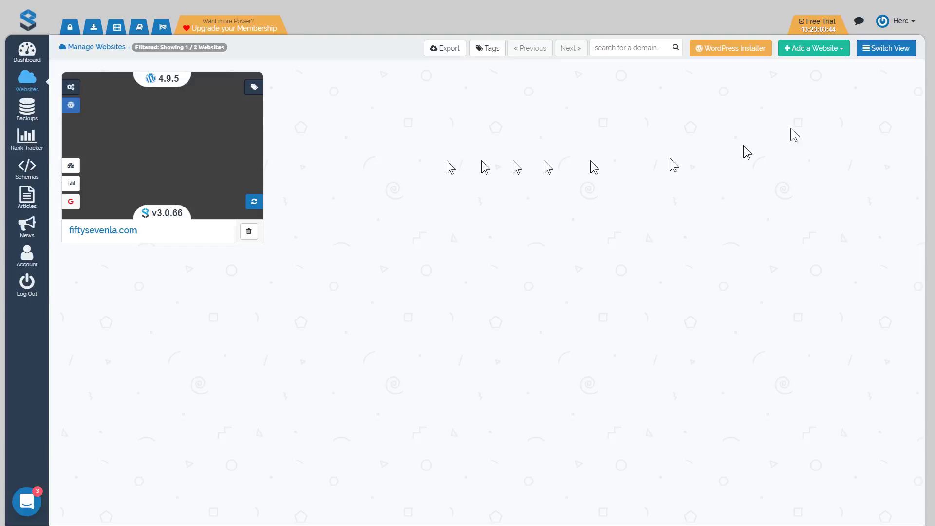
Step: Show the Add a Website menu on the Manage Websites page
click(818, 55)
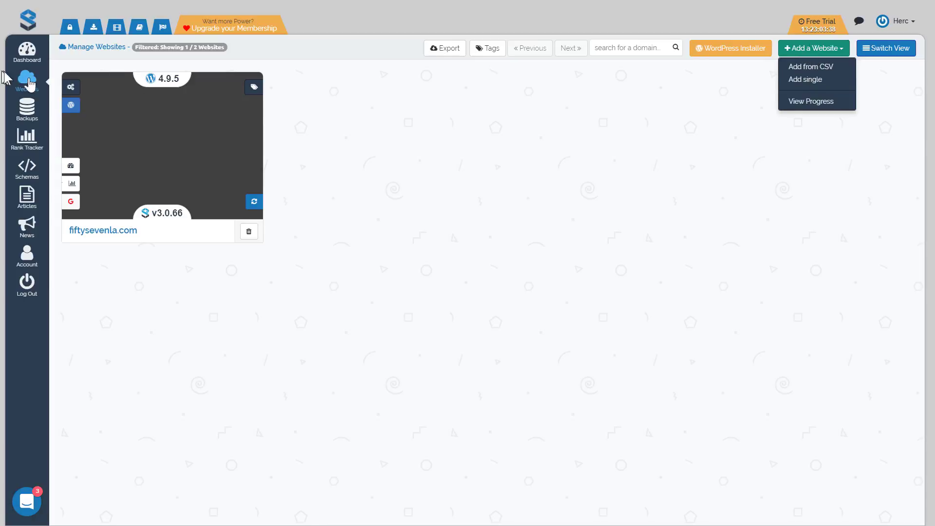
Step: Start a single-site entry for stopchildhoodobesity.com over http with login path wp-login.php
click(806, 79)
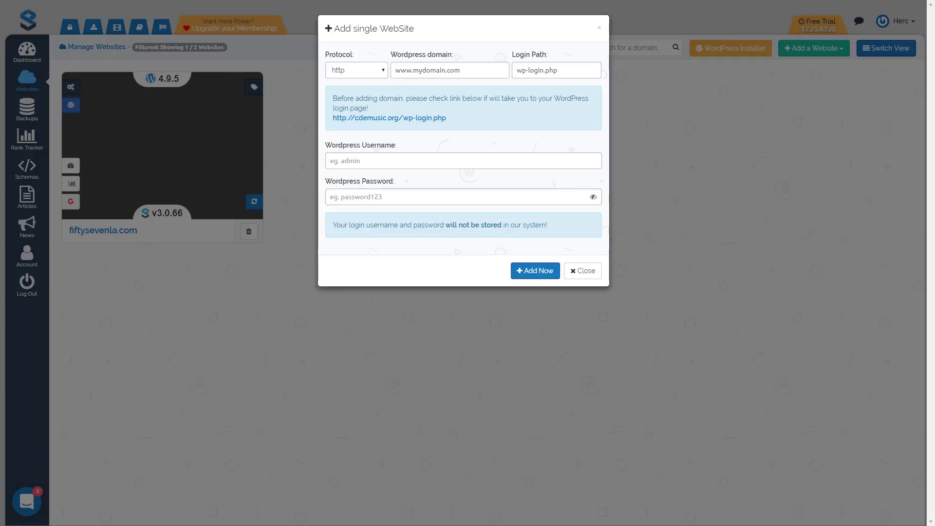
click(354, 70)
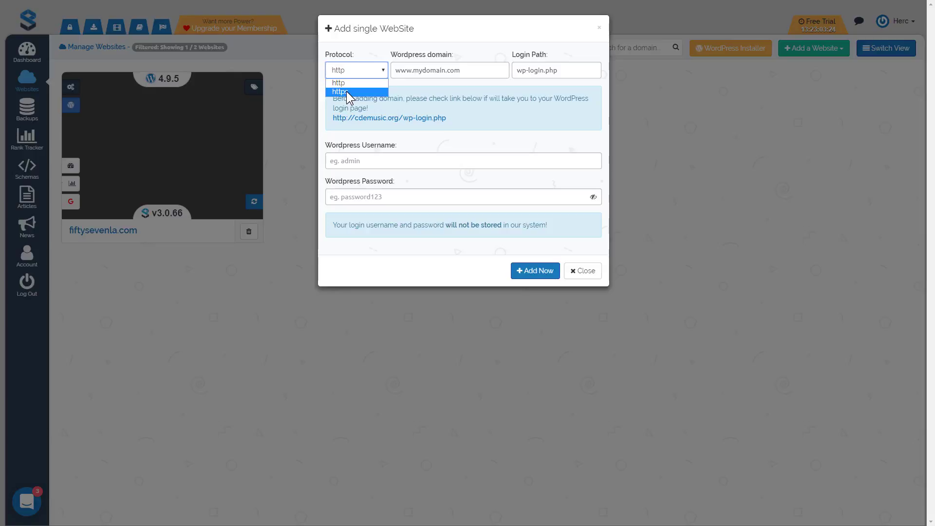
click(344, 83)
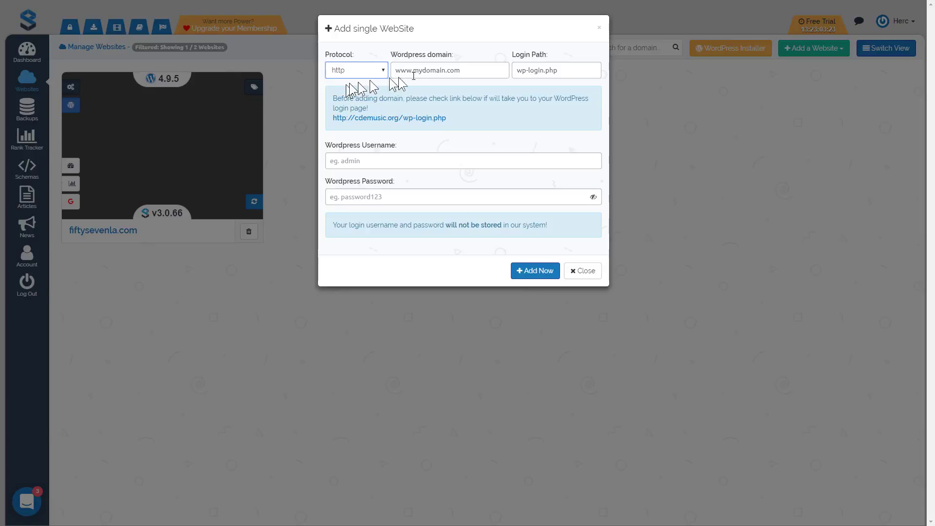
triple_click(439, 70)
text(stopchildhoodobesity.com)
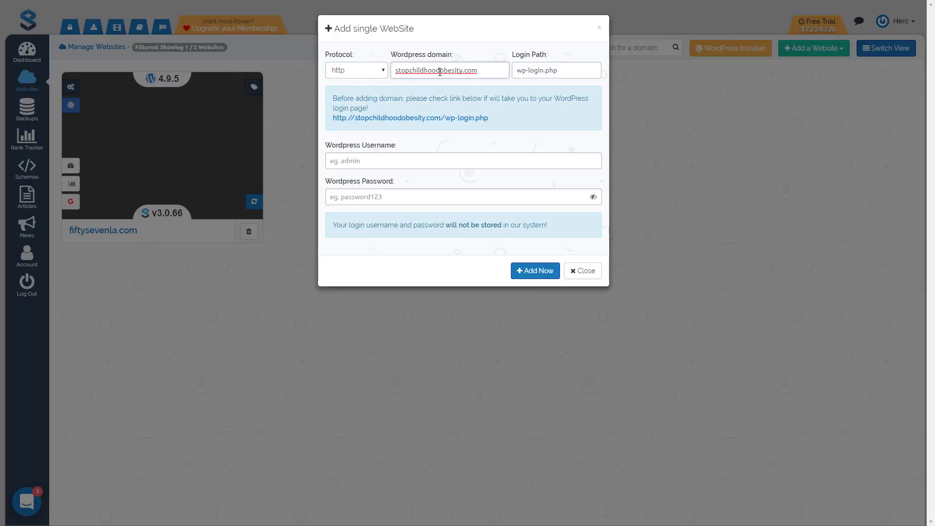
triple_click(554, 70)
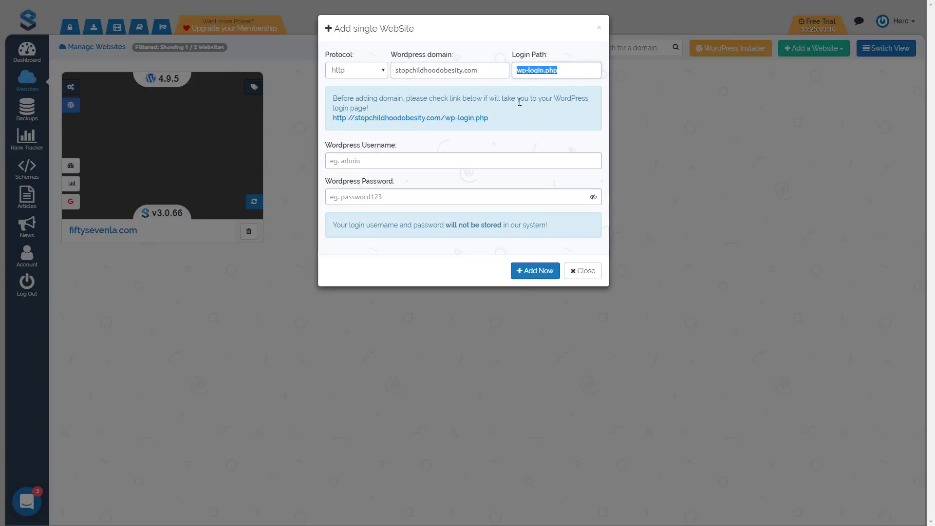
drag(569, 71, 517, 70)
click(570, 71)
triple_click(571, 71)
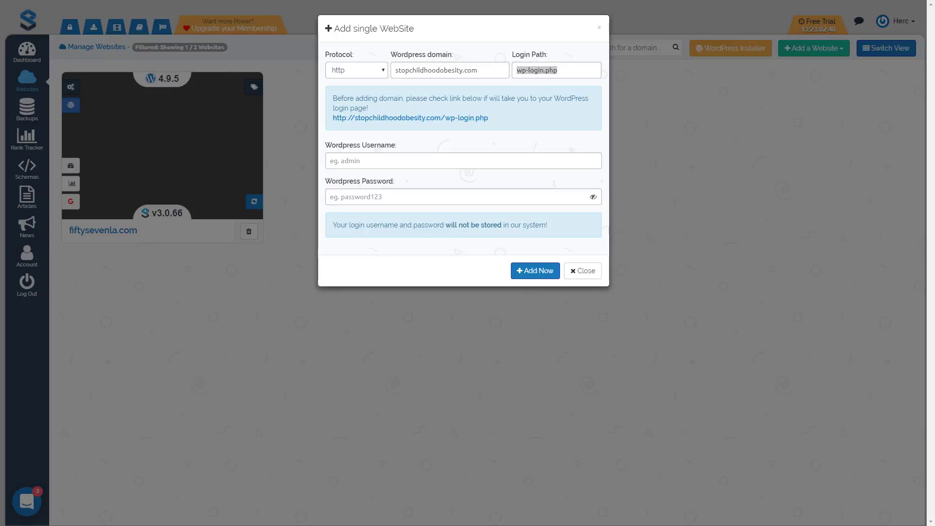
Step: Enter the site's WordPress username and password, then add the website
click(417, 157)
text(helpkids)
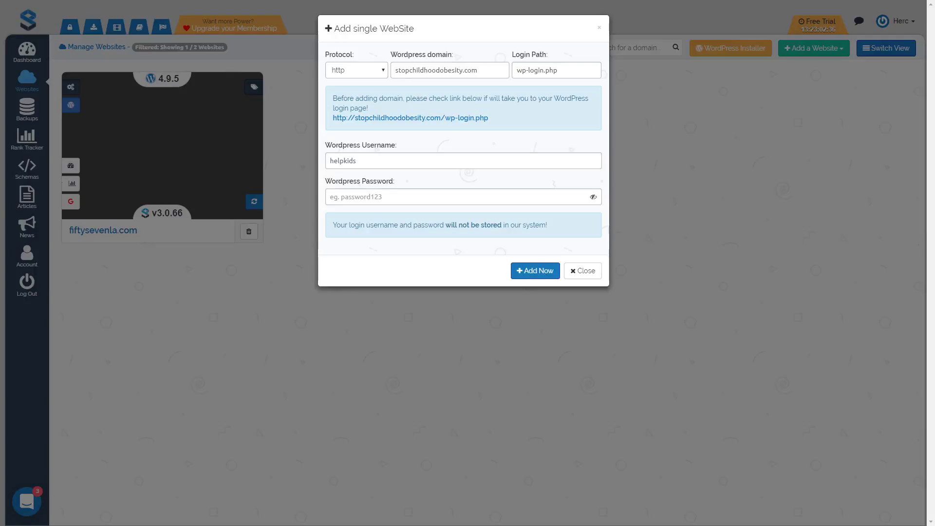
click(377, 197)
key(ctrl+v)
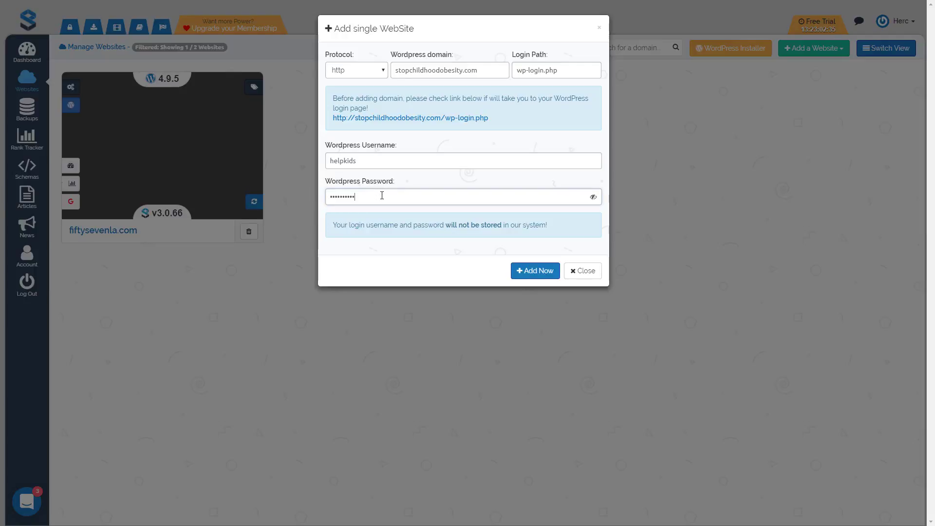
click(541, 273)
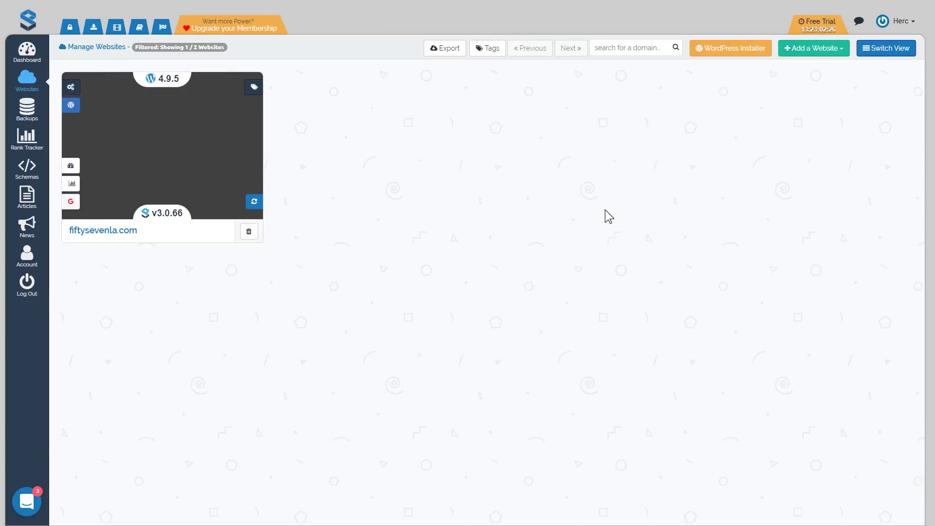
Step: Check the installation progress, clear the finished logs, and close the progress window
click(817, 53)
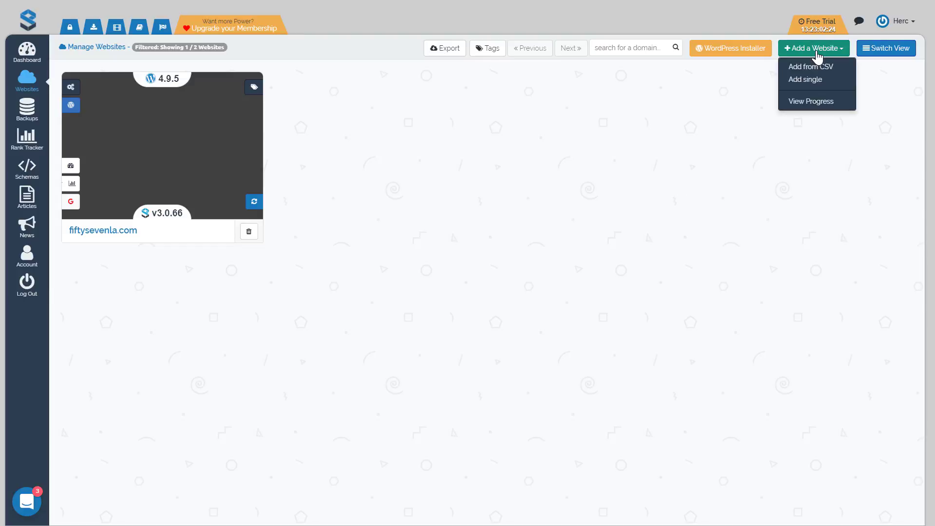
click(810, 102)
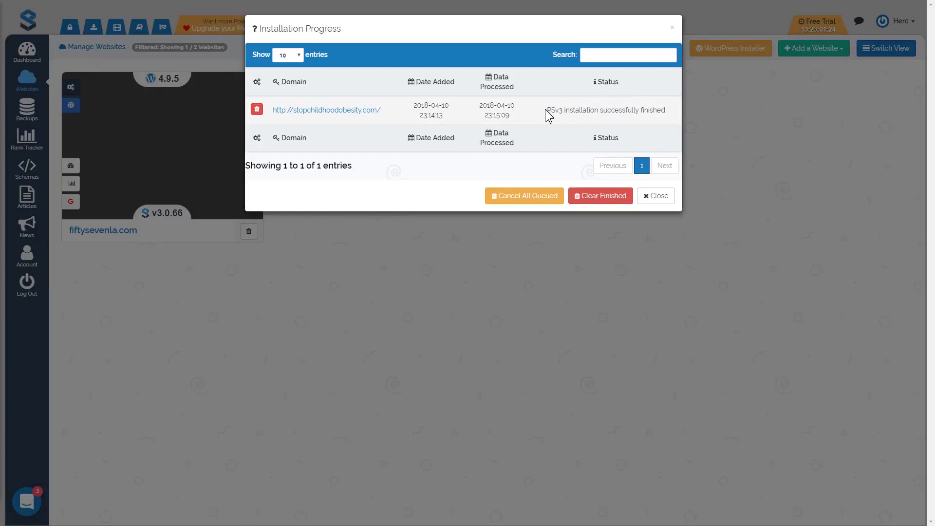
drag(547, 110, 668, 113)
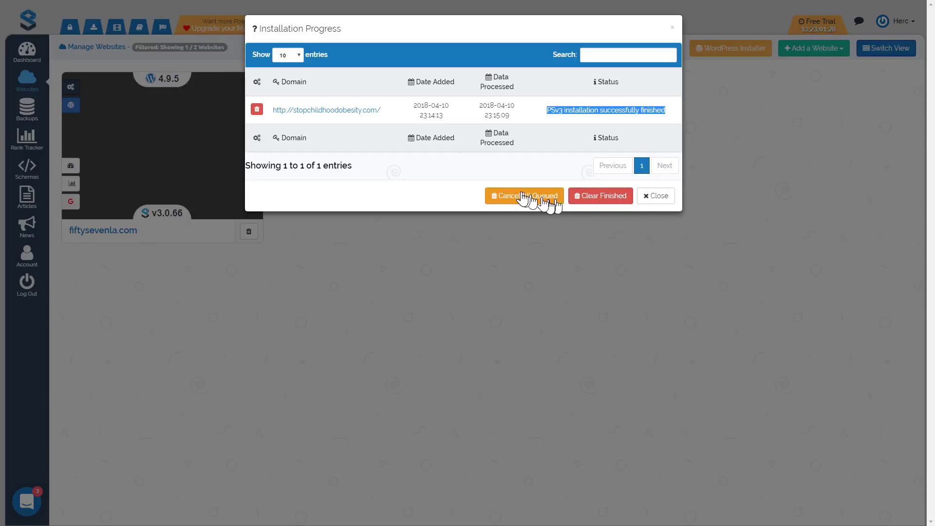
click(612, 206)
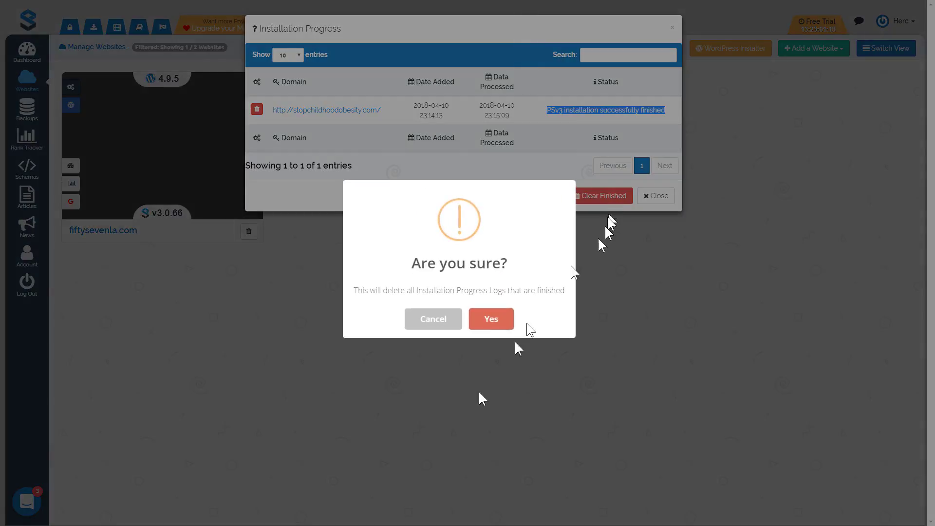
click(492, 324)
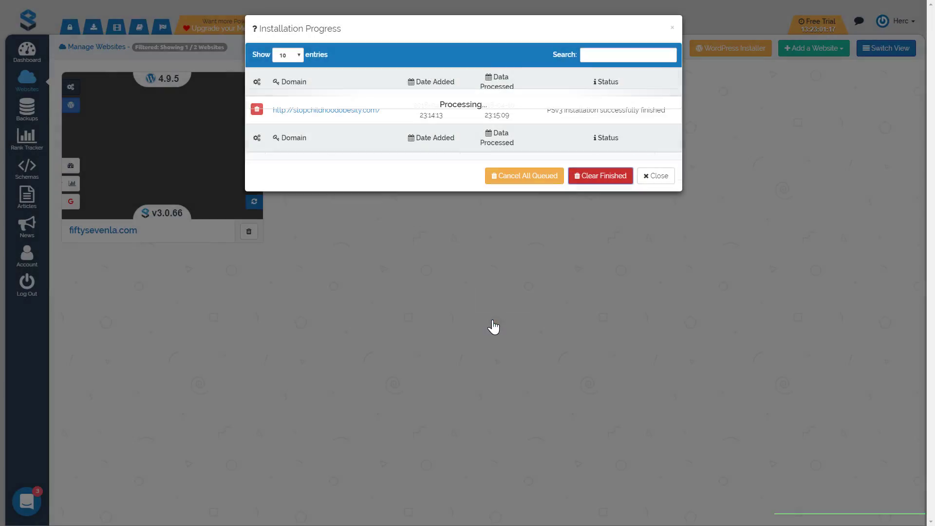
click(479, 267)
click(613, 42)
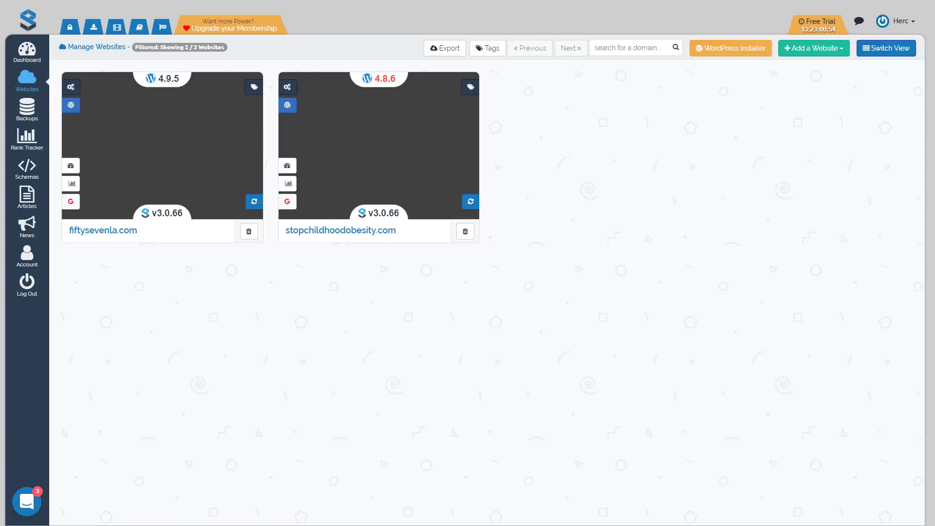
Step: Review the Add from CSV example lines' login URL, username and password fields
click(812, 48)
click(814, 68)
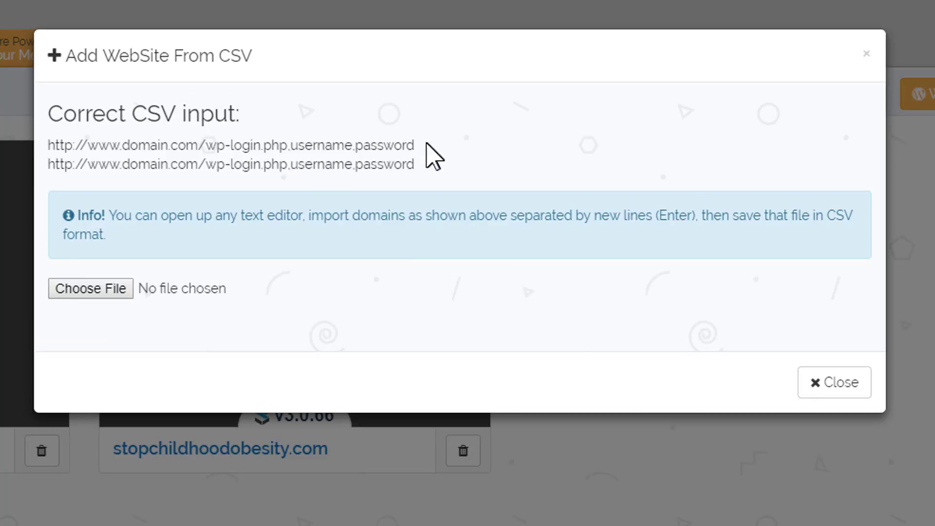
drag(415, 145, 332, 145)
drag(48, 145, 287, 151)
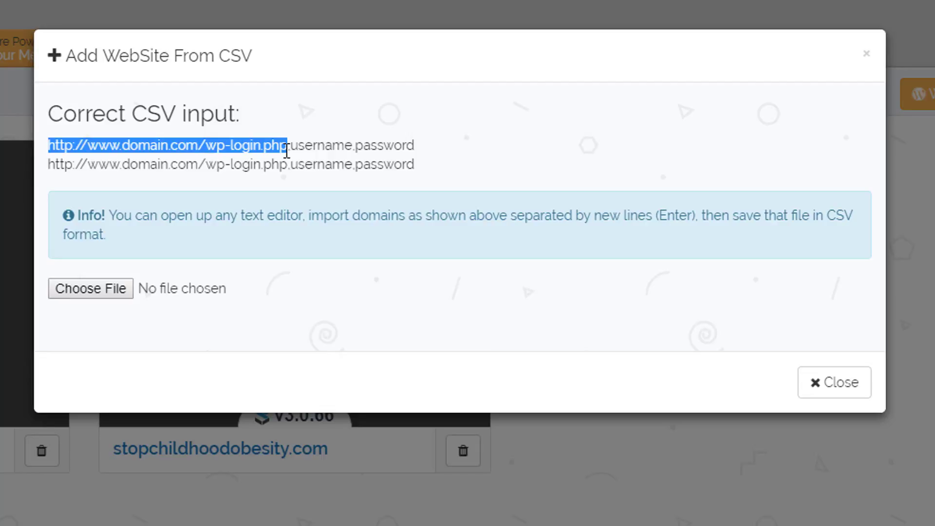
drag(277, 146, 357, 146)
drag(416, 146, 360, 148)
drag(438, 165, 36, 171)
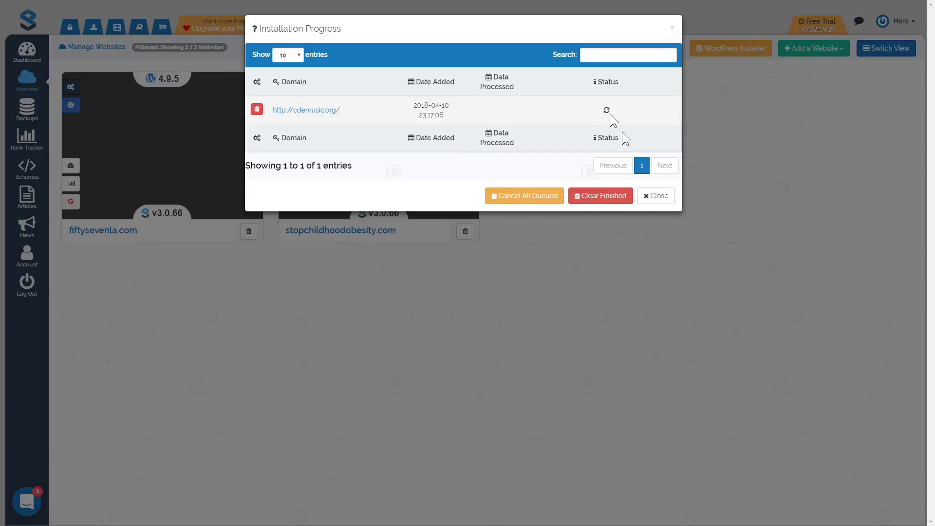
Step: Close the progress list, then reopen View Progress to check website installations
click(658, 197)
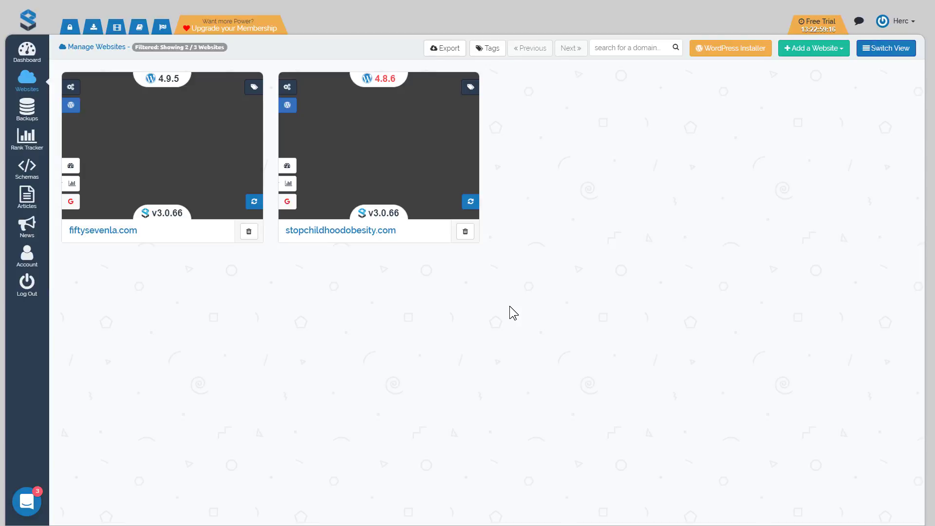
click(812, 51)
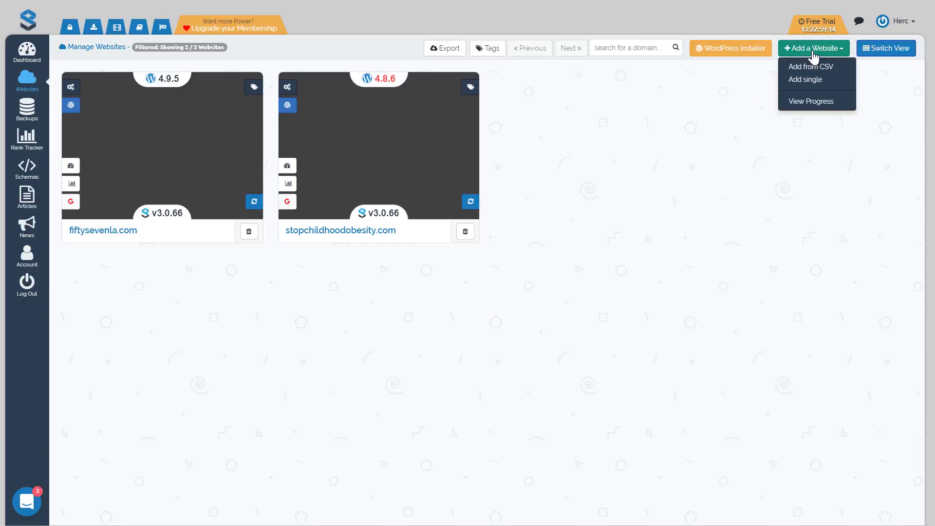
click(823, 100)
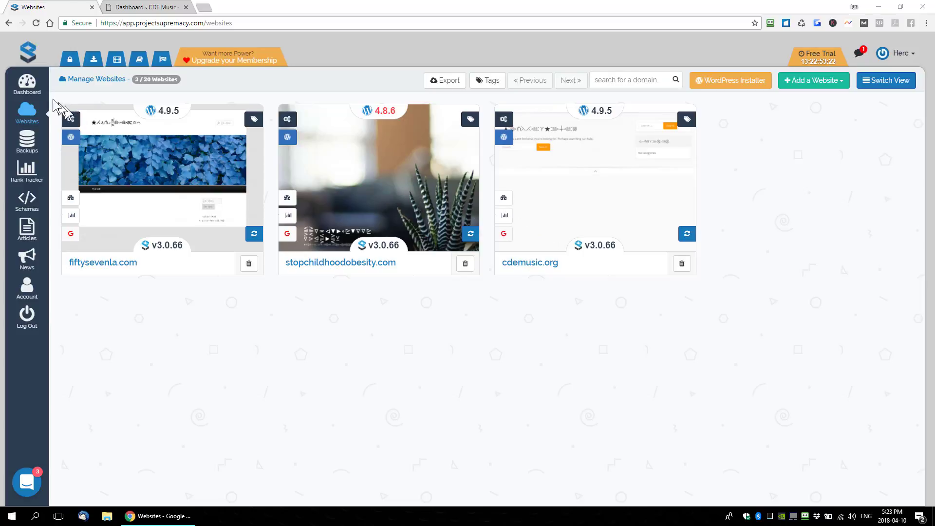
Step: Expand the pending WordPress Core, plugin and theme update lists on the Dashboard
click(27, 87)
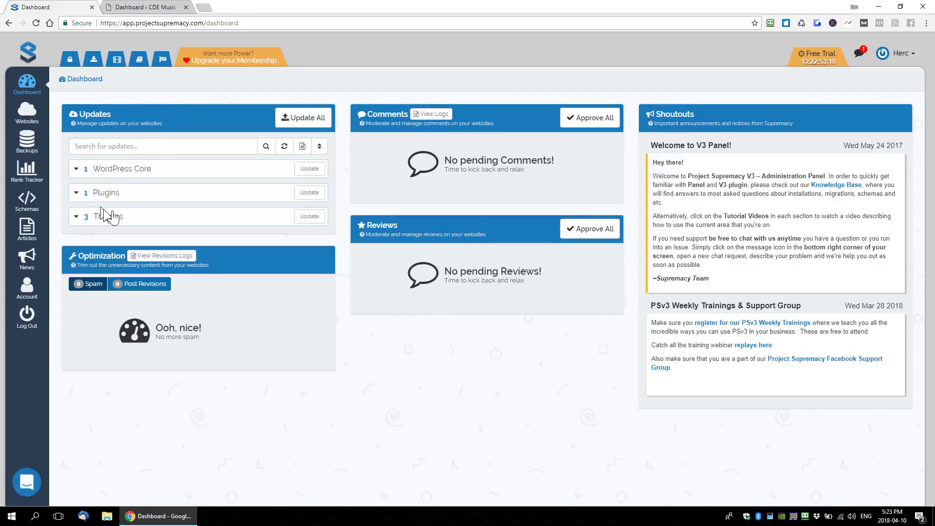
click(132, 179)
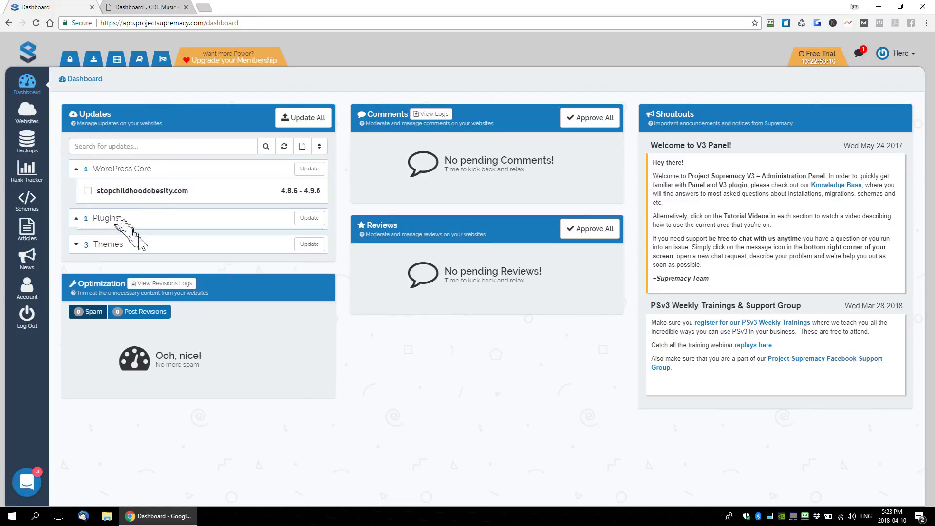
click(131, 217)
click(131, 267)
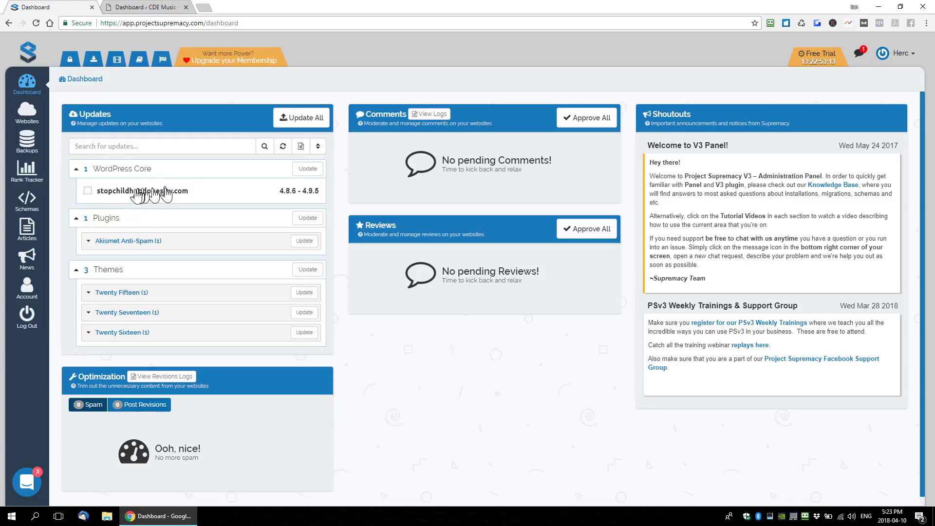
drag(115, 191, 190, 192)
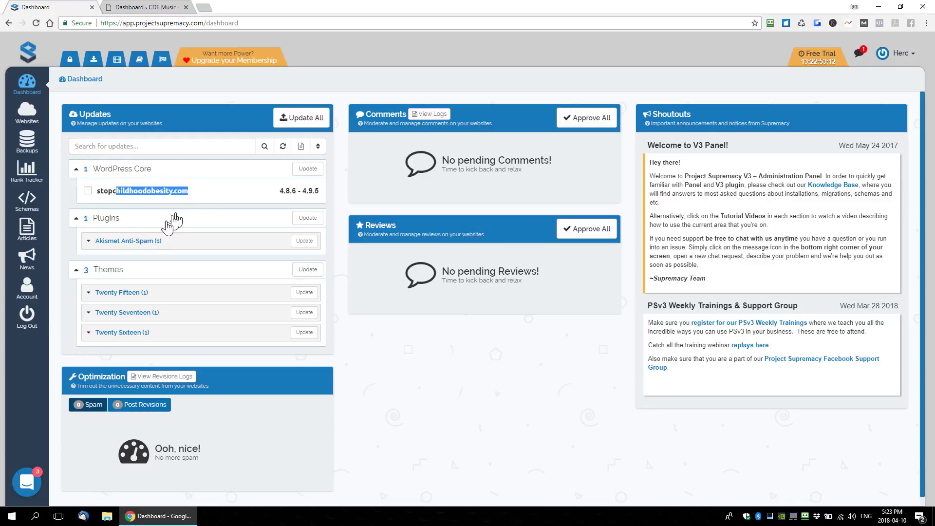
Step: Check which sites need the Akismet and Twenty Fifteen/Seventeen/Sixteen updates, then apply all updates
click(137, 243)
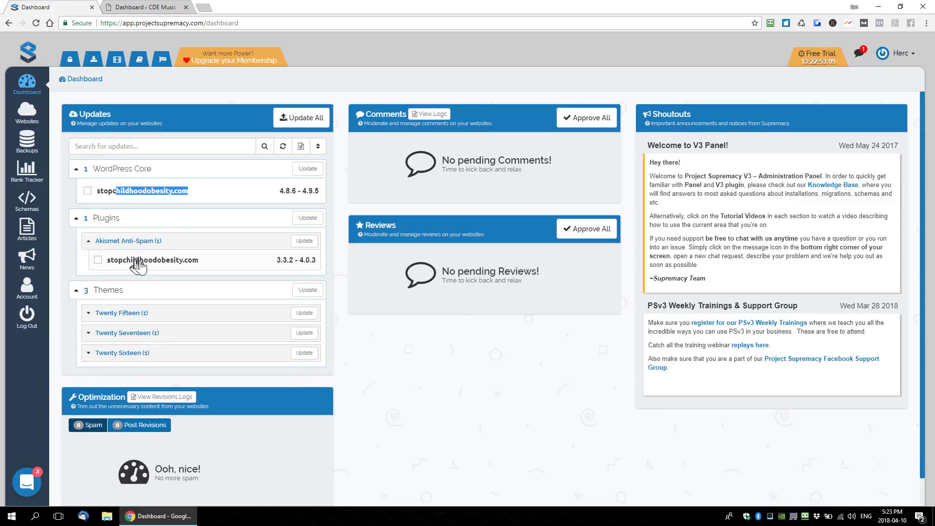
click(146, 313)
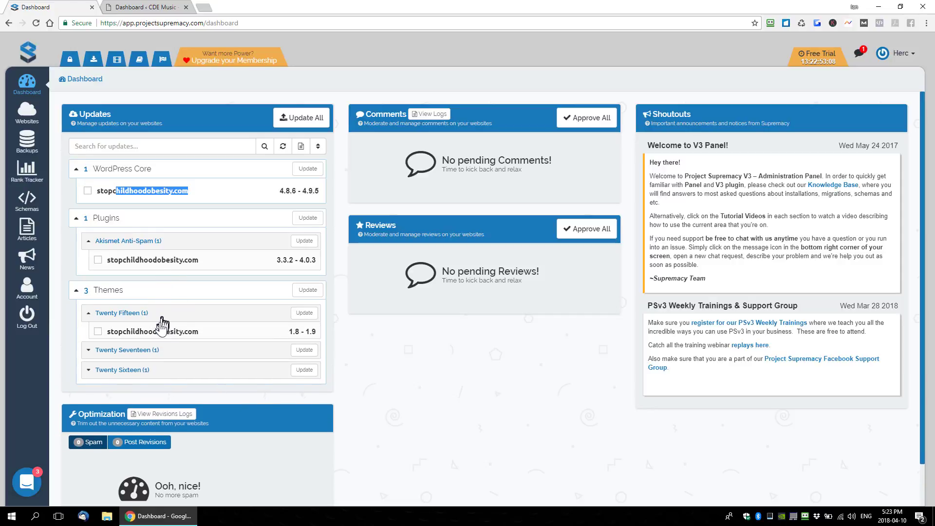
click(136, 350)
click(131, 393)
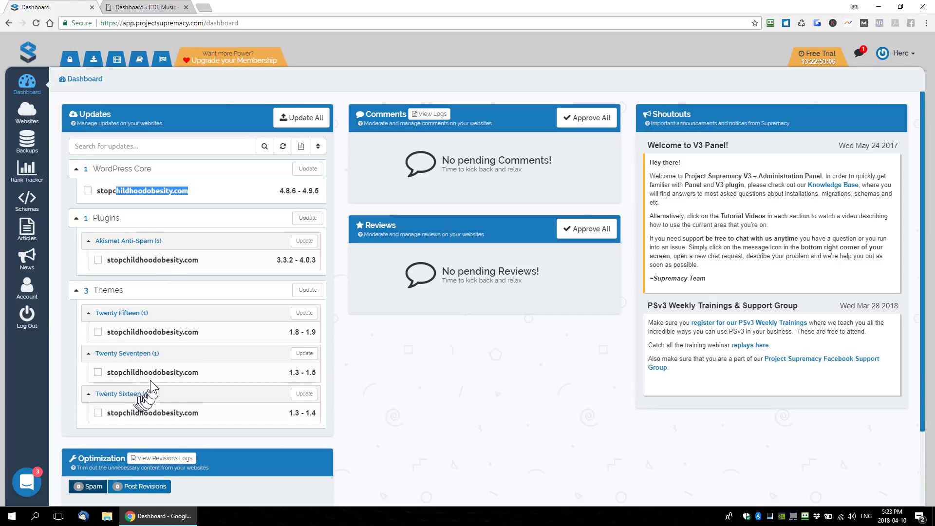
click(301, 122)
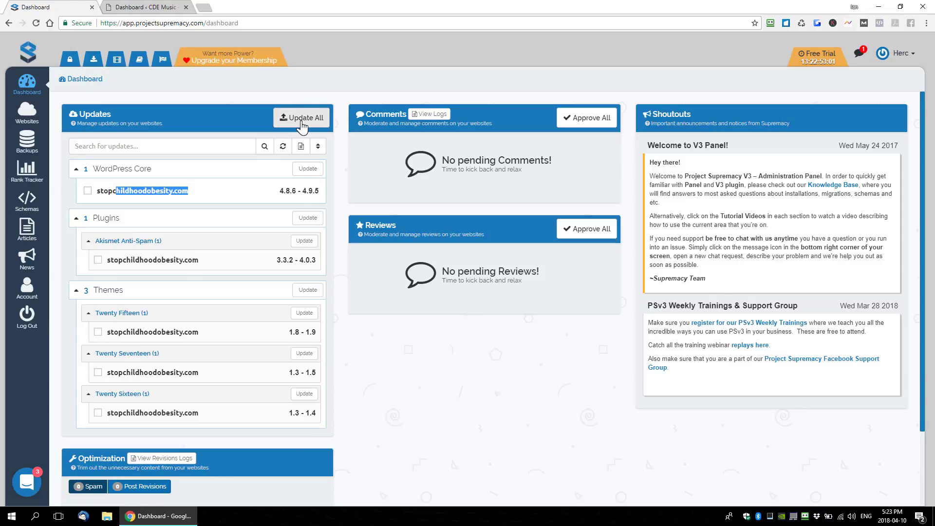
click(301, 122)
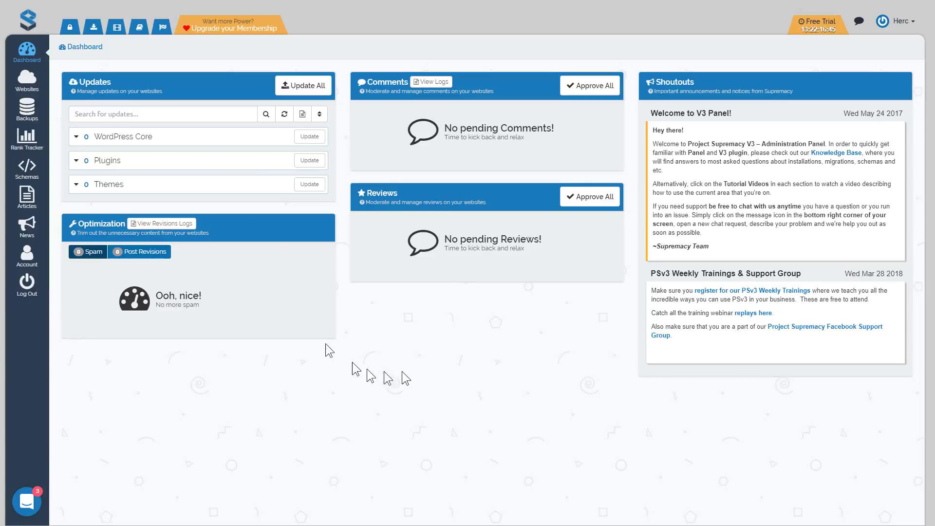
click(125, 142)
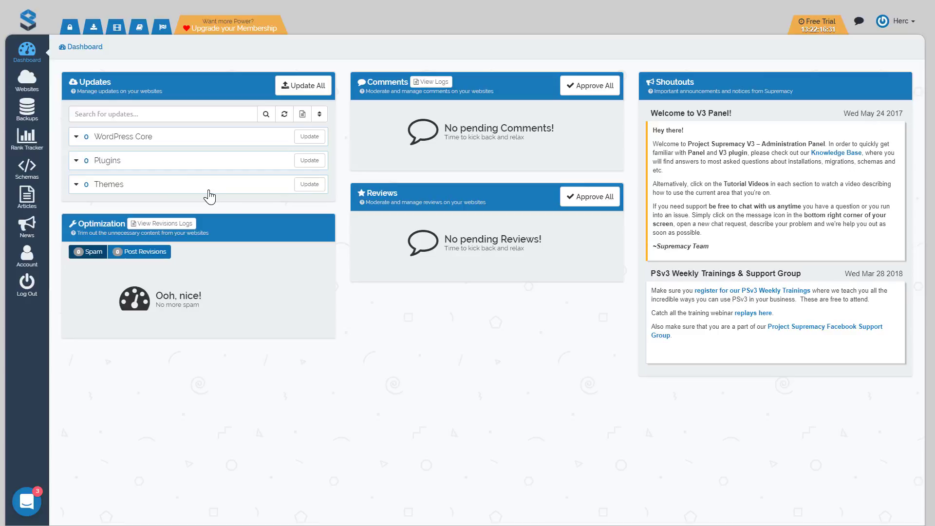
click(858, 22)
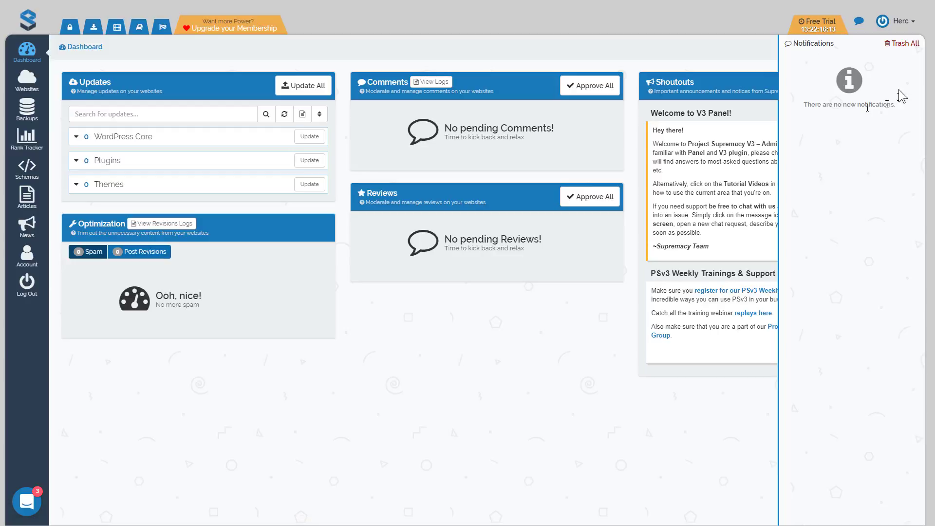
click(862, 27)
click(217, 376)
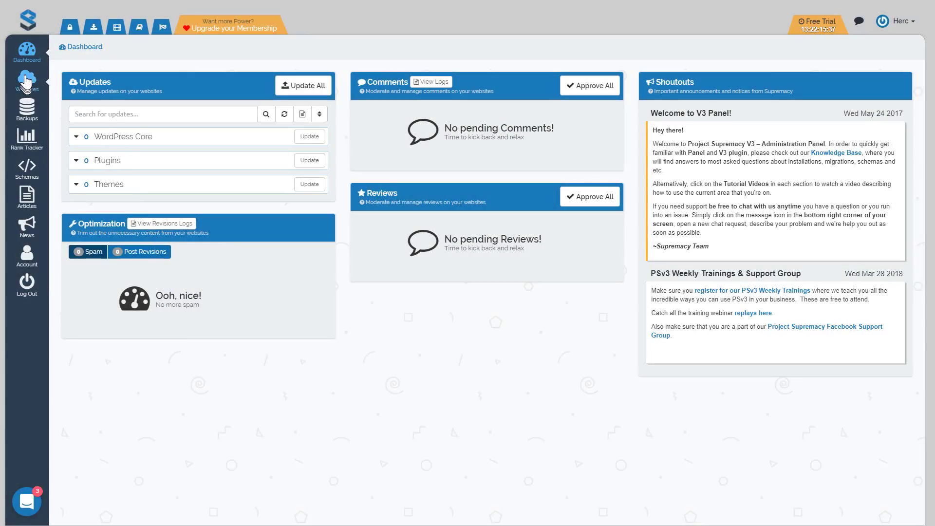
Step: Open the websites list and check each site shows WordPress 4.9.5 and plugin v3.0.66
click(25, 82)
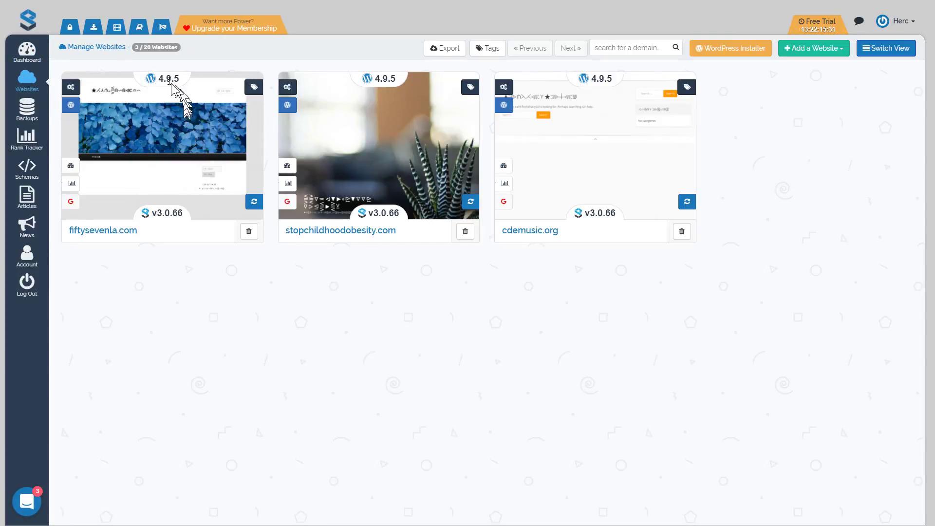
drag(154, 78, 186, 80)
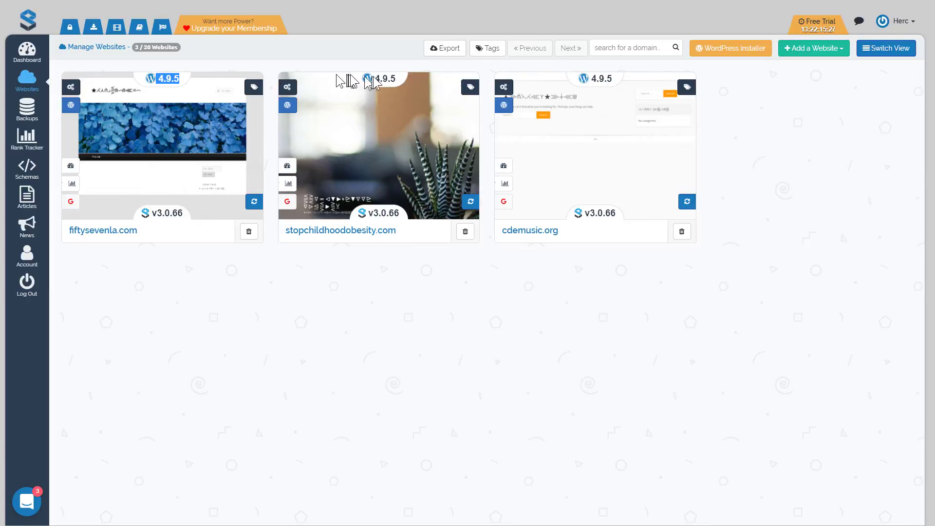
drag(380, 78, 403, 78)
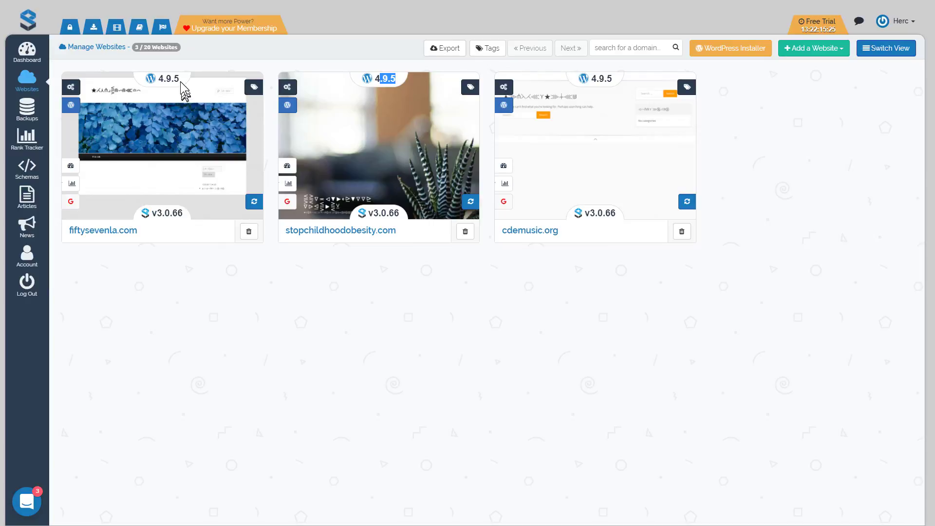
drag(180, 80, 162, 78)
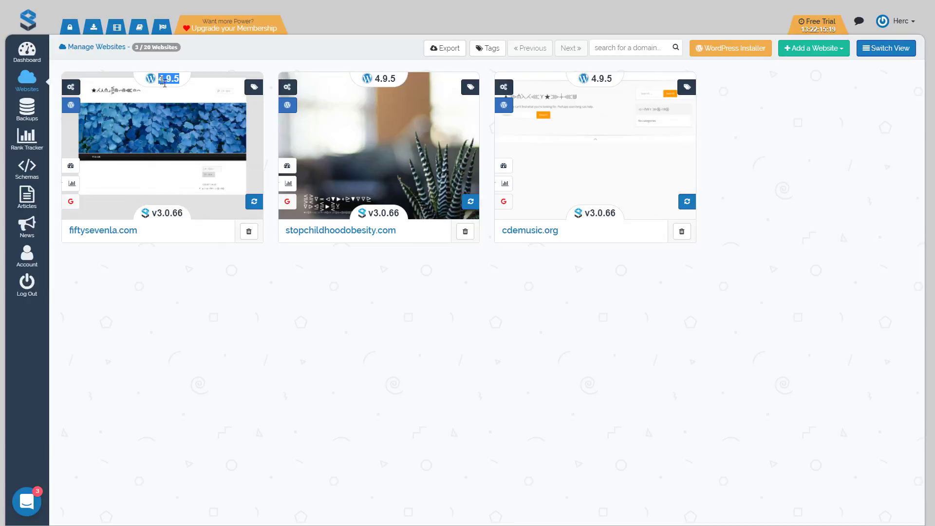
drag(152, 212, 181, 214)
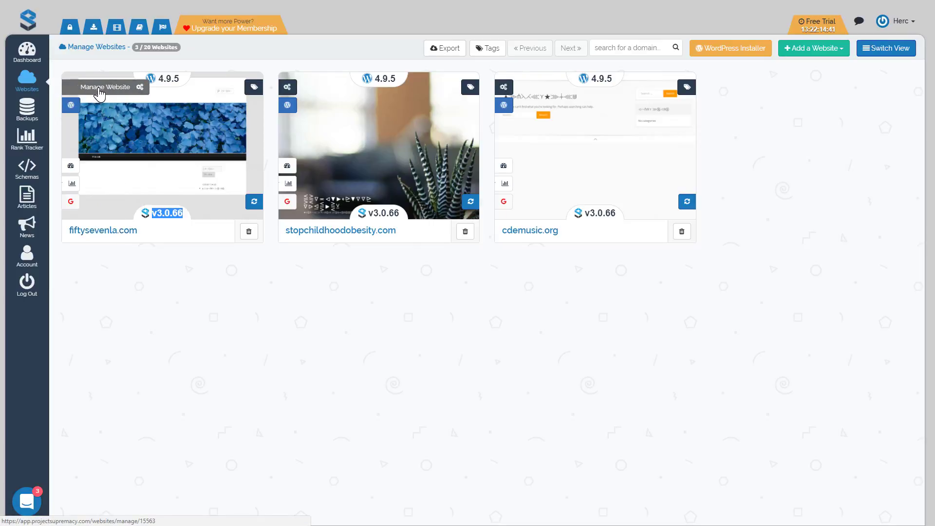
Step: Open fiftysevenla.com's management page and show its Settings form
click(101, 90)
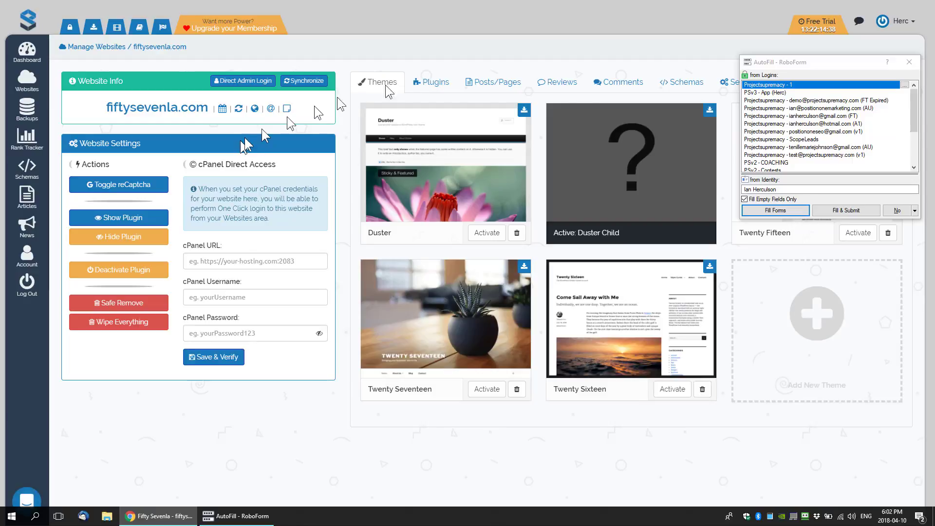
click(908, 62)
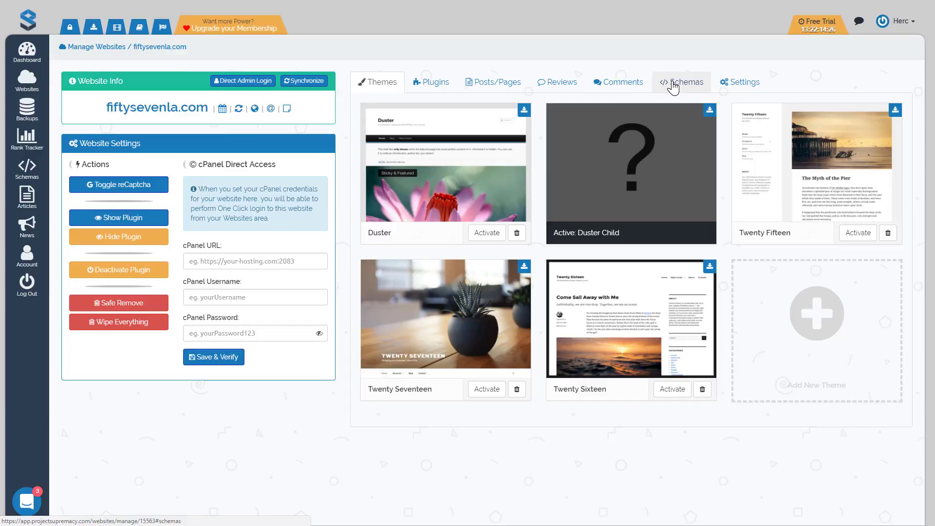
click(740, 85)
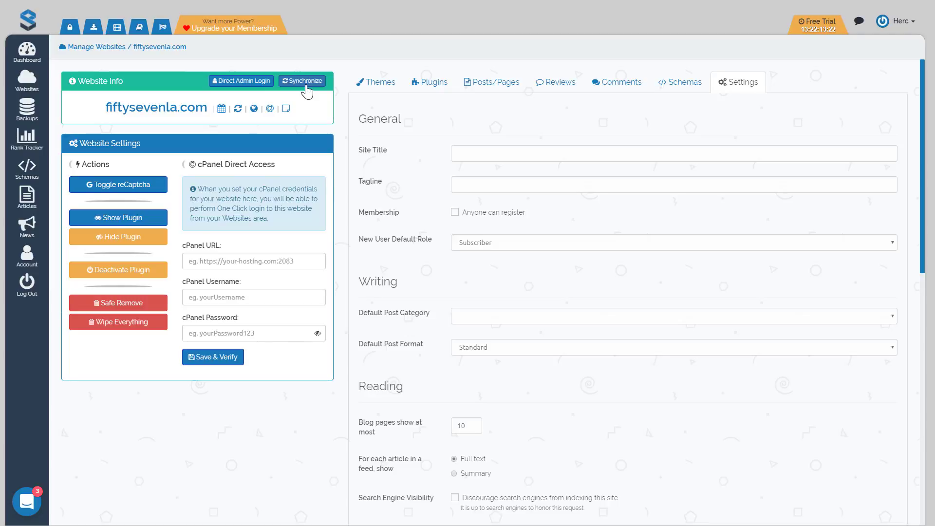
Step: Synchronize fiftysevenla.com's data from the Website Info box
click(306, 84)
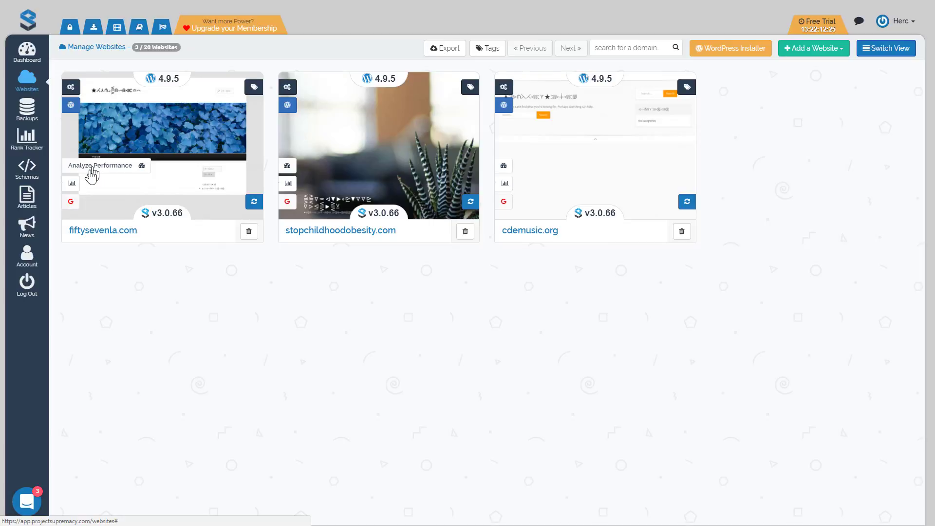
Step: Open the Uptime Monitor on the fiftysevenla.com card in the websites list
mouse_move(33, 258)
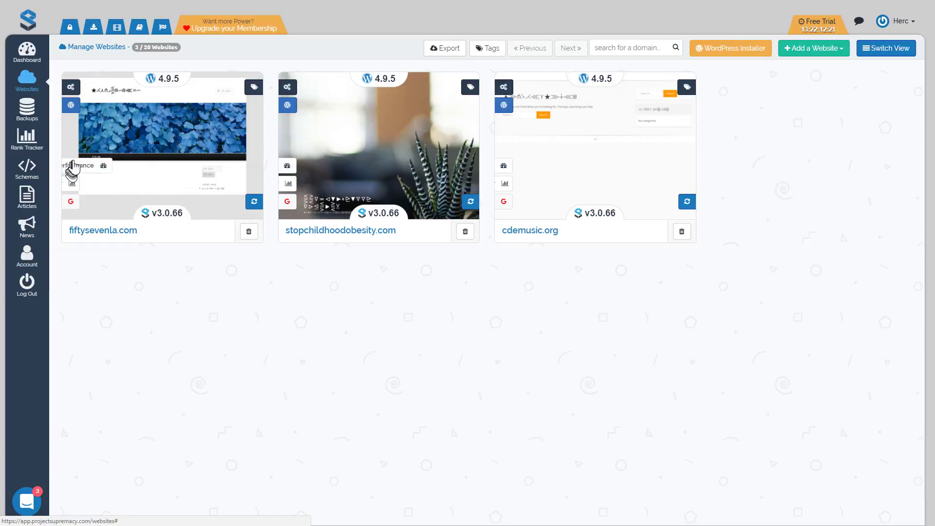
click(80, 188)
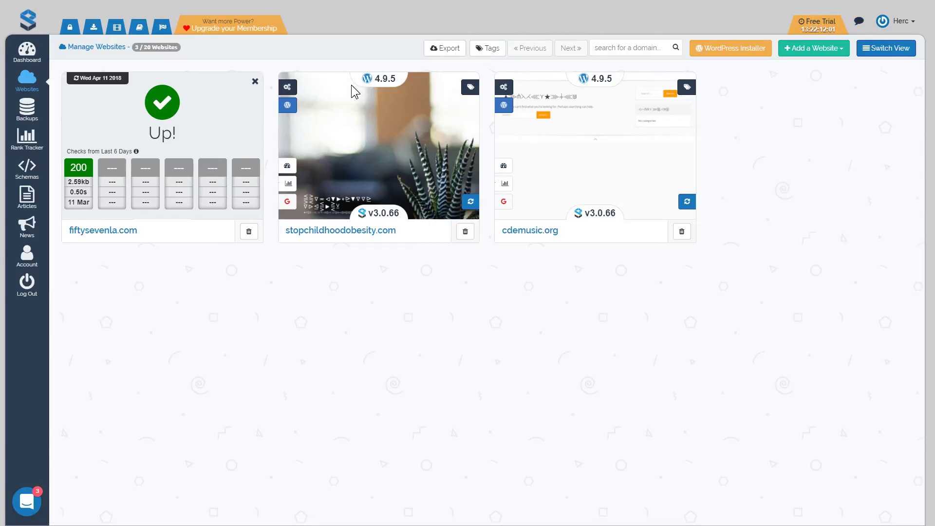
Step: Close the uptime overlay on the fiftysevenla.com card
click(254, 81)
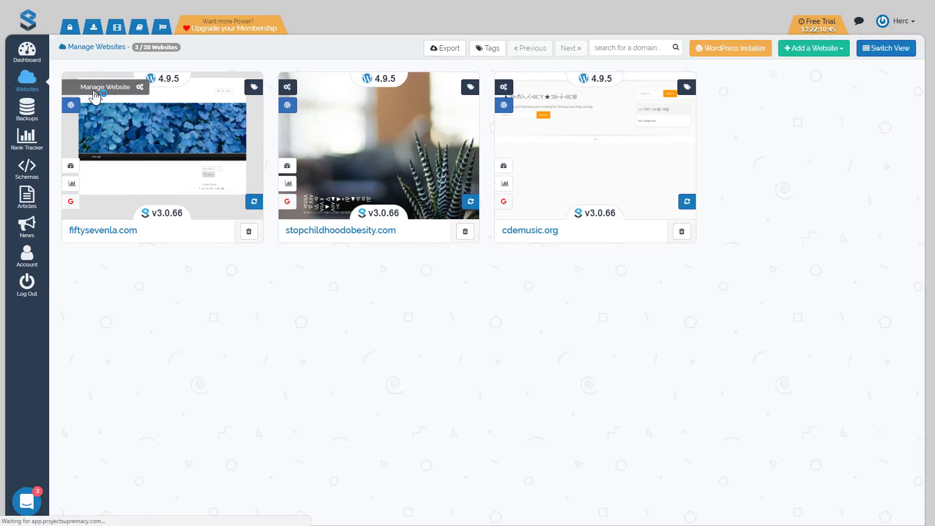
click(94, 94)
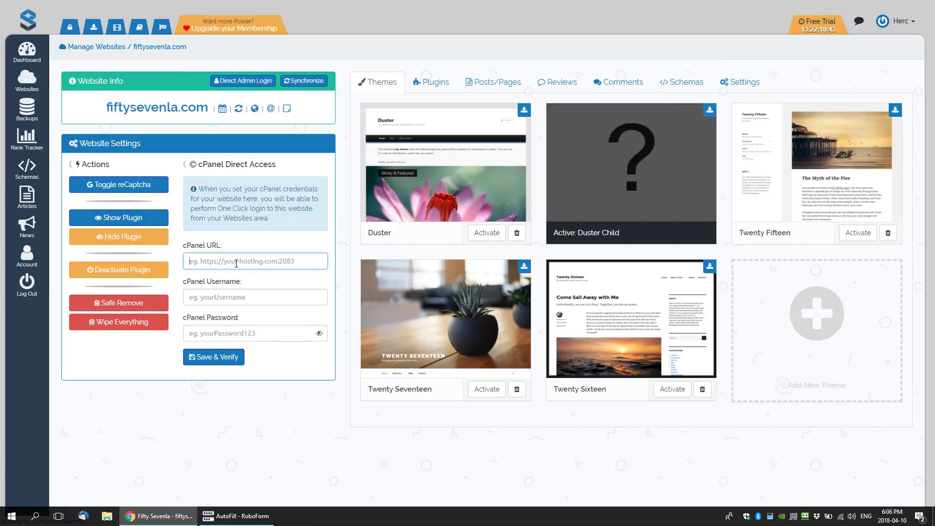
click(224, 261)
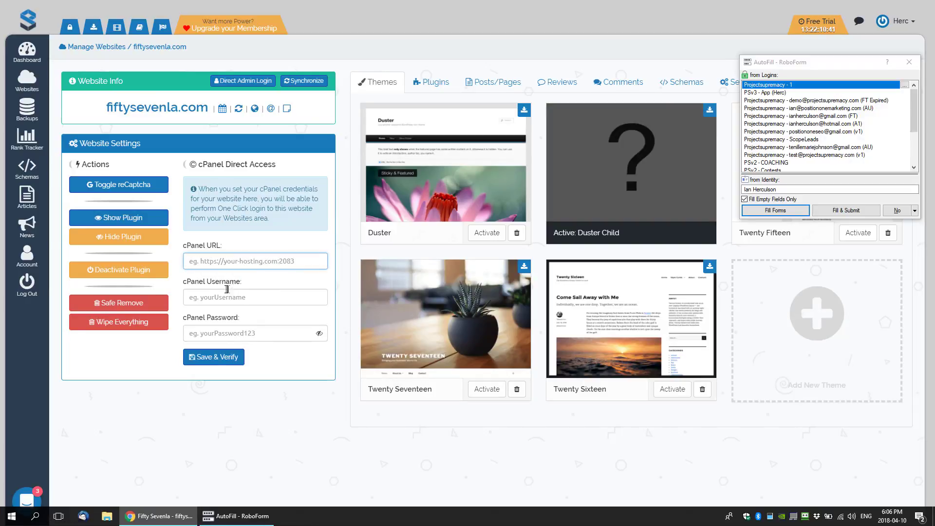
click(27, 79)
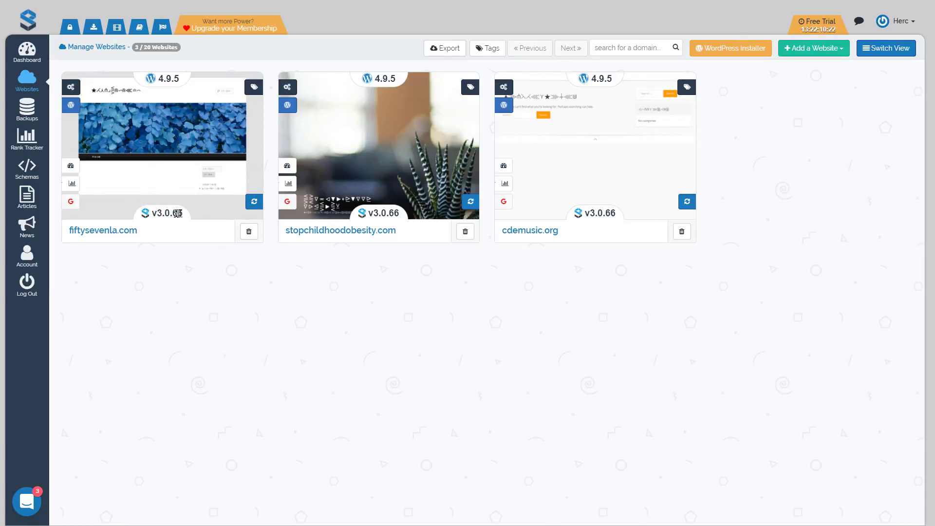
Step: Log into fiftysevenla.com's WordPress admin through its Direct Admin Login button
drag(183, 215, 149, 219)
click(164, 225)
drag(188, 215, 253, 184)
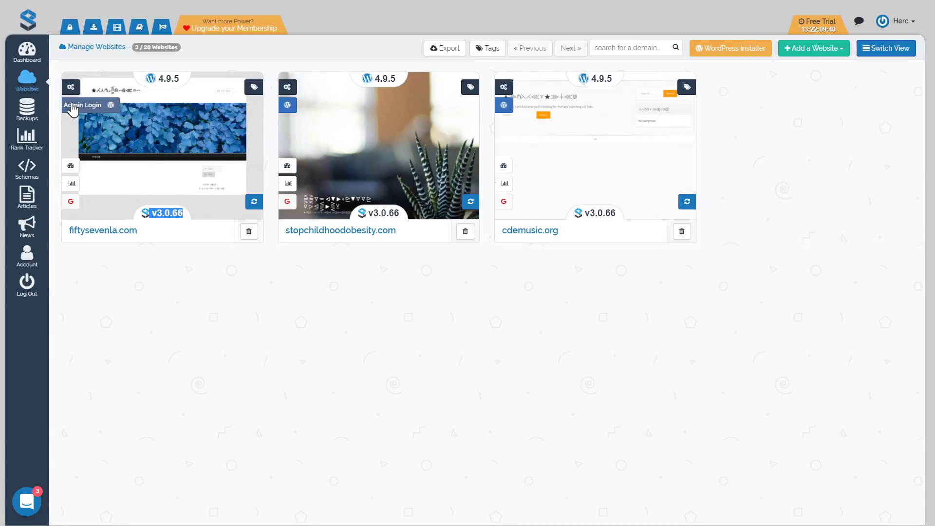
click(90, 109)
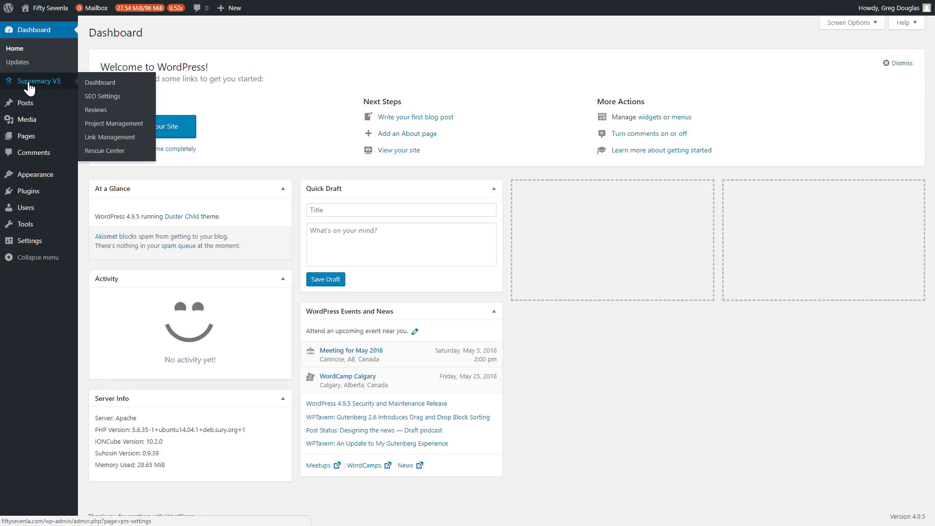
Step: Open the Supremacy V3 plugin dashboard at its Troubleshooting tab
click(124, 86)
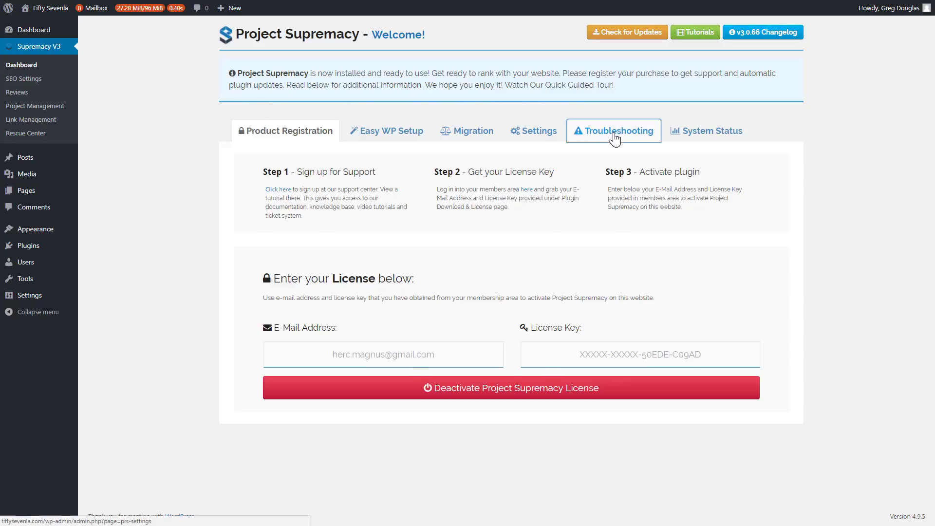
click(615, 138)
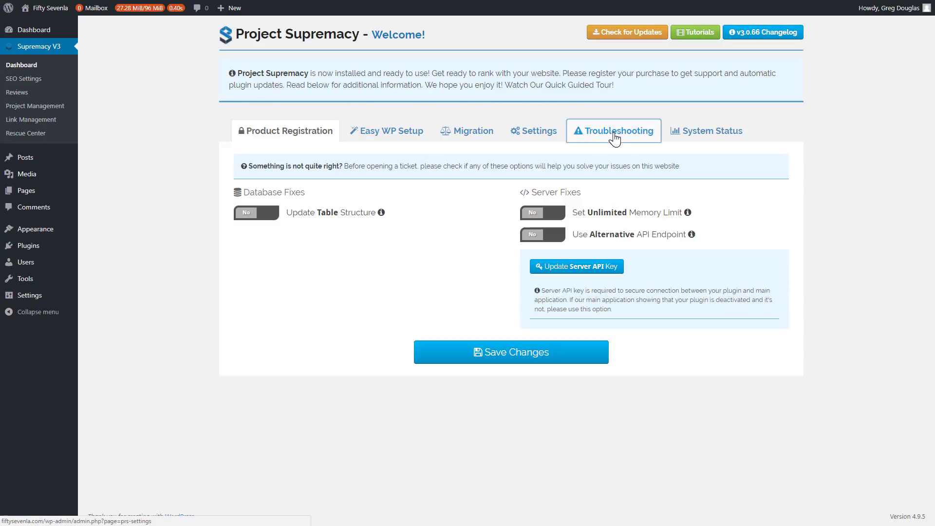
Step: Switch Set Unlimited Memory Limit and Use Alternative API Endpoint to Yes
click(532, 214)
drag(585, 213, 672, 214)
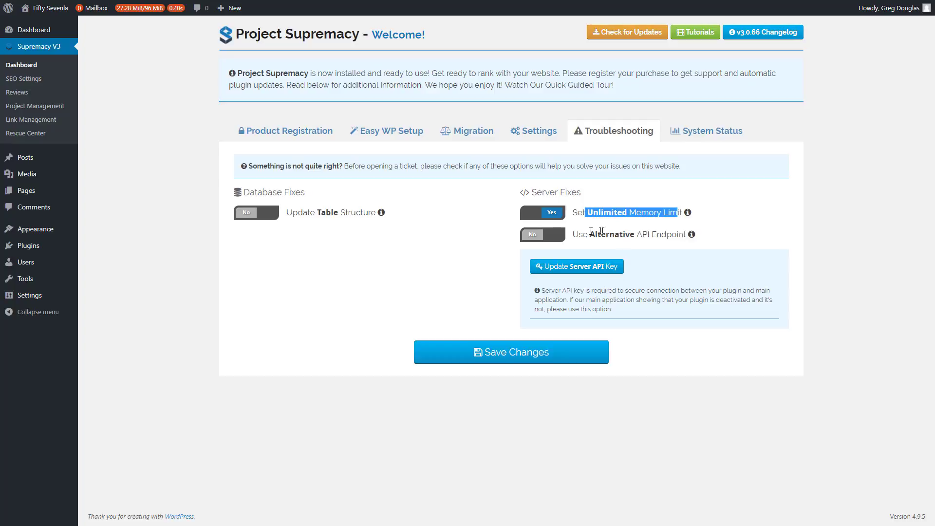
click(532, 241)
drag(572, 235, 685, 236)
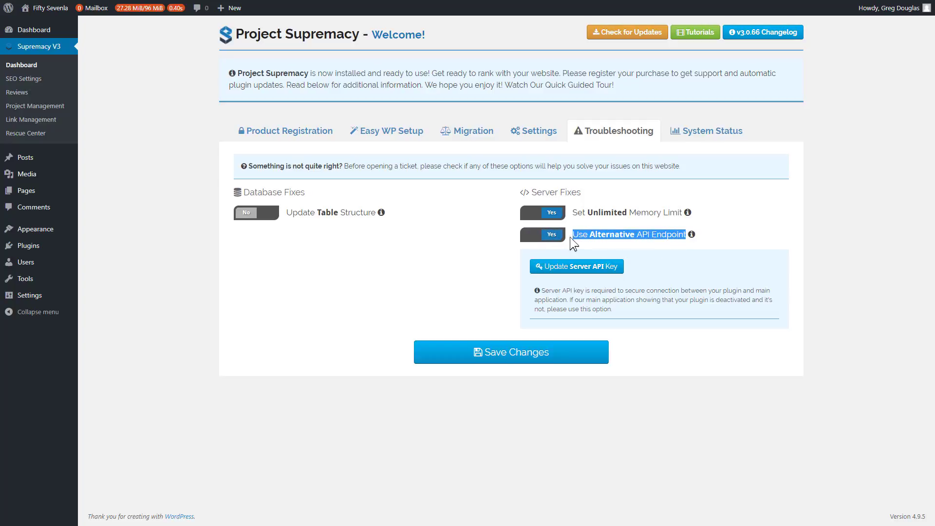
click(594, 233)
drag(573, 234, 687, 236)
Step: Save the troubleshooting changes and update the Server API Key
click(516, 359)
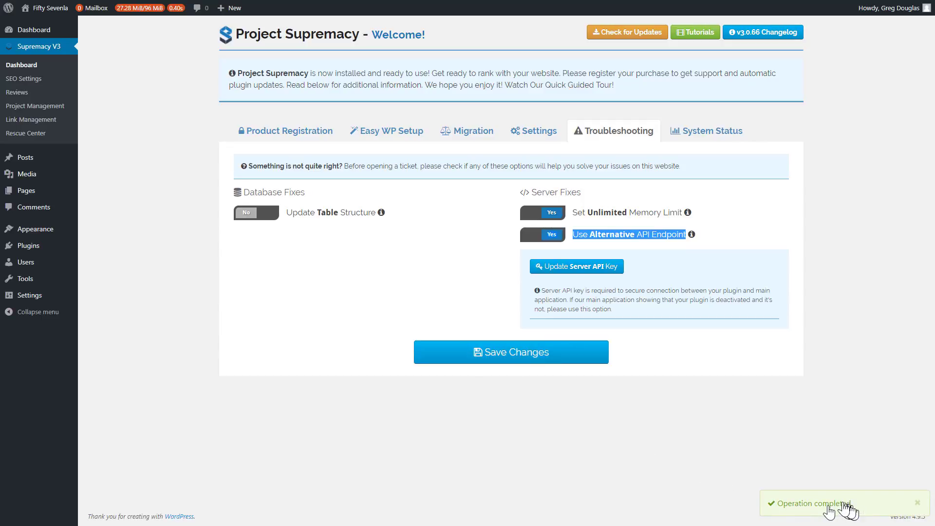
click(578, 268)
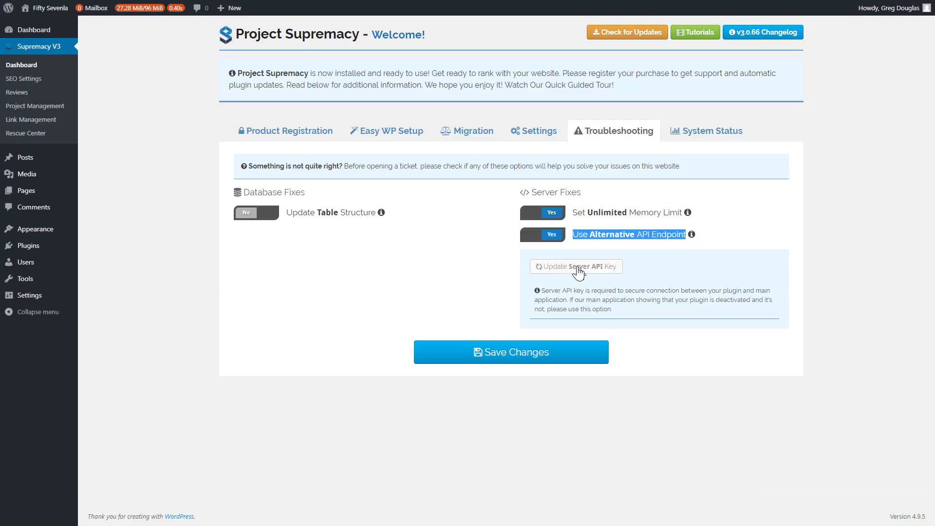